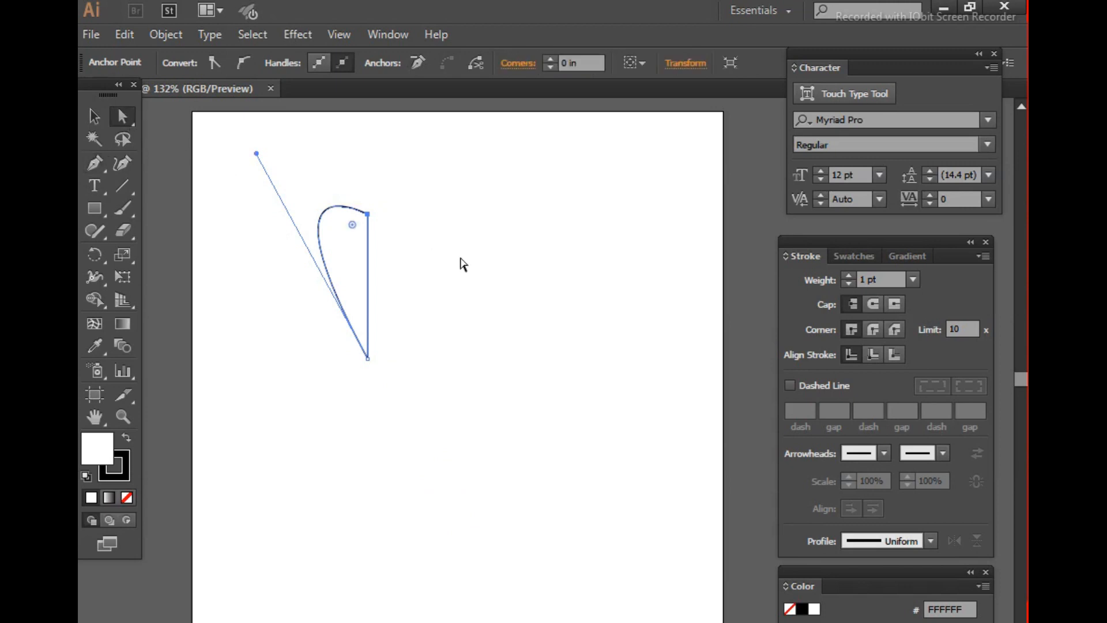
Reshape the half-heart by widening its curve with the direction handles and lowering its bottom point, keeping the inner edge vertical
click(348, 193)
drag(336, 195, 404, 261)
drag(343, 211, 368, 172)
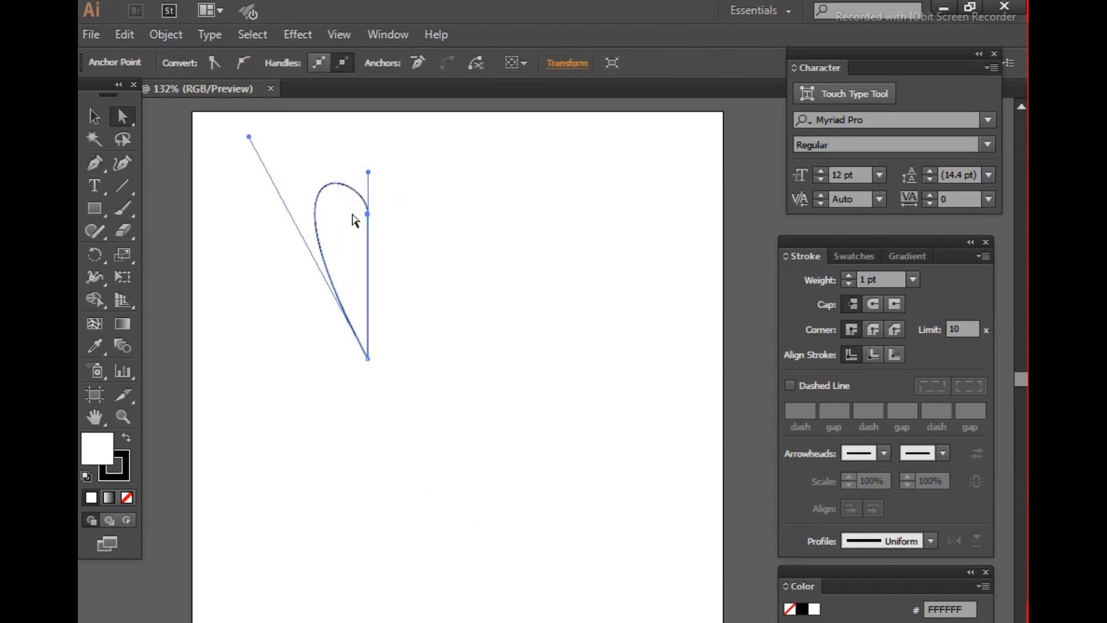
drag(249, 137, 222, 154)
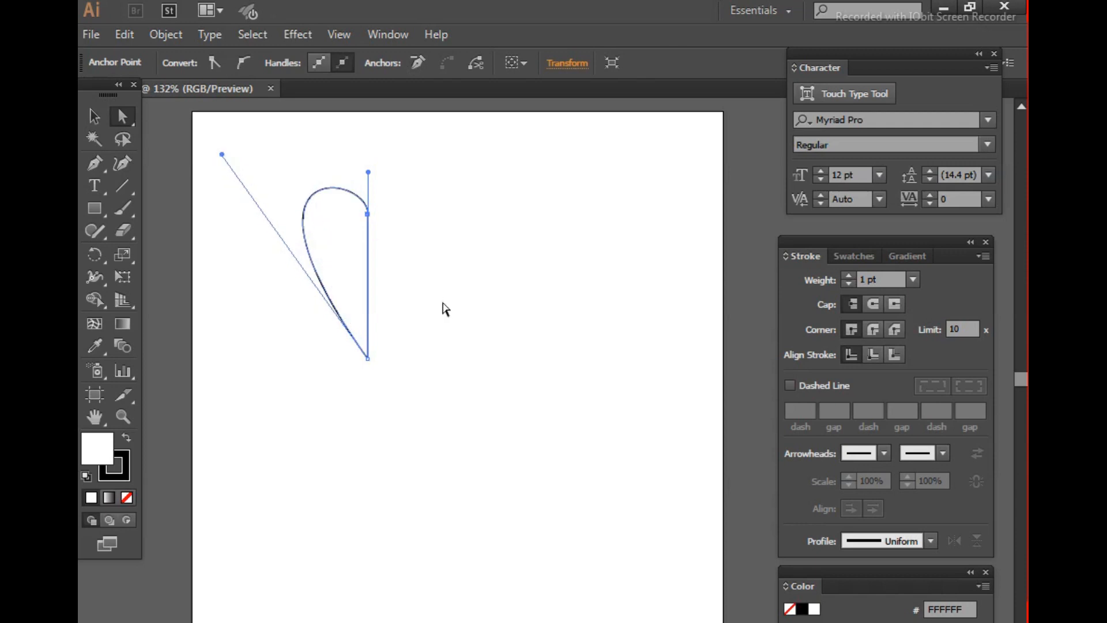
drag(367, 360, 376, 383)
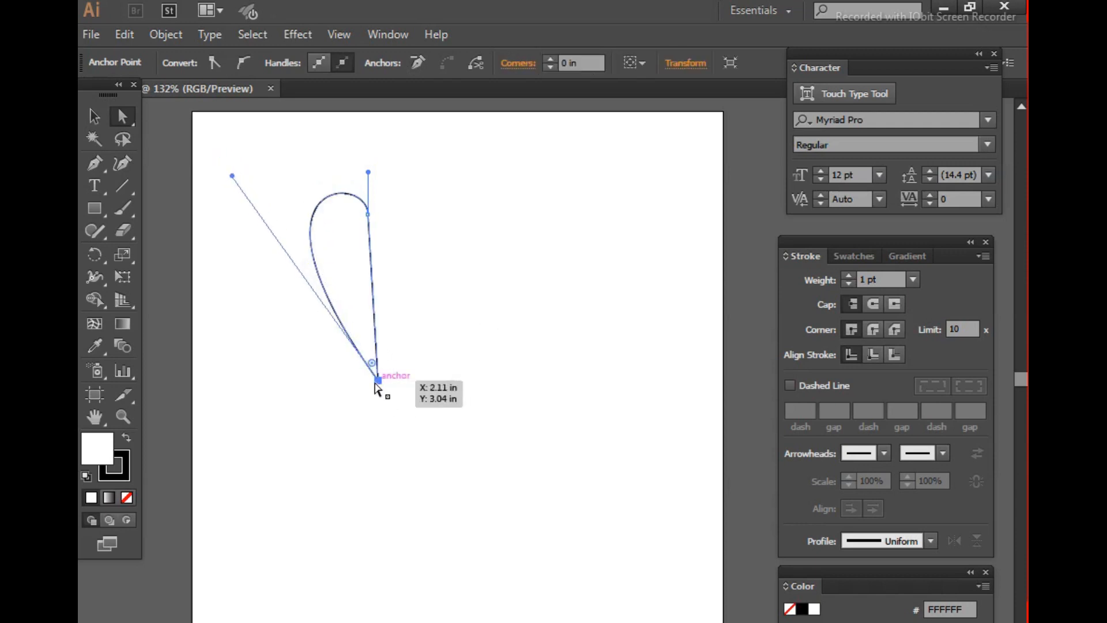
drag(231, 177, 217, 167)
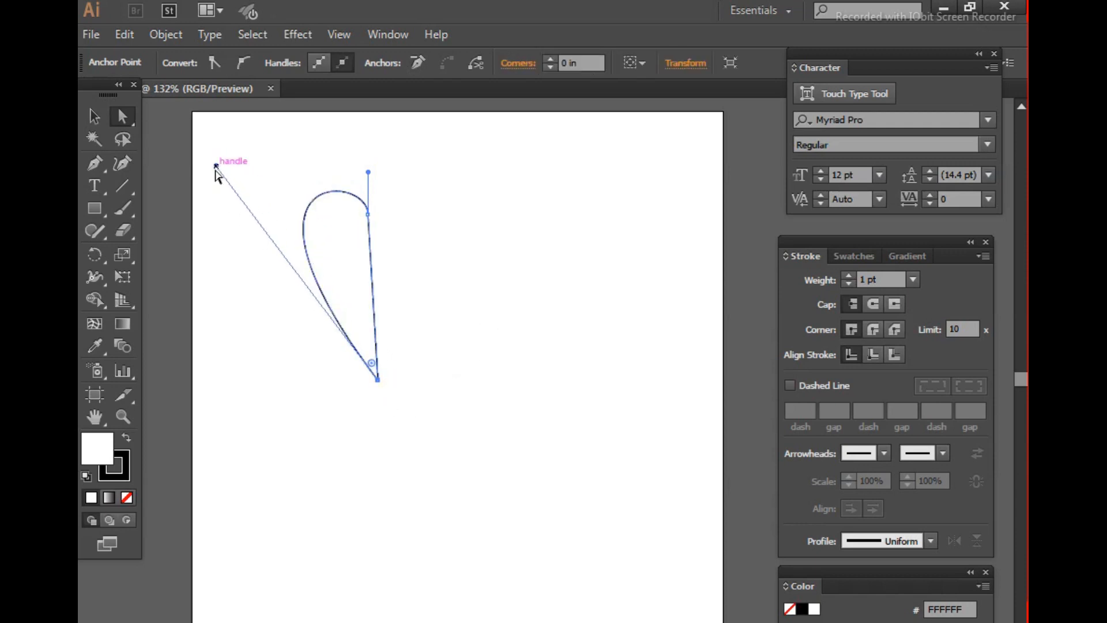
mouse_move(378, 379)
mouse_down()
mouse_move(365, 376)
mouse_move(377, 387)
mouse_move(367, 390)
mouse_up()
click(339, 415)
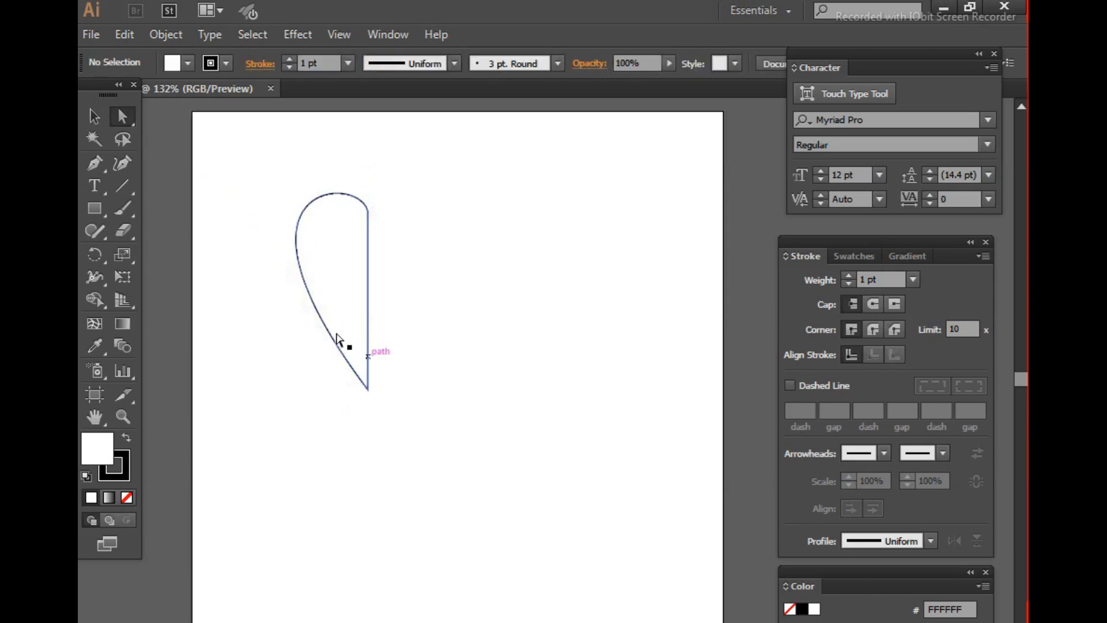
Enlarge the half-heart so that it spans most of the artboard's height
click(94, 115)
click(331, 267)
mouse_move(367, 389)
mouse_down()
mouse_move(400, 425)
mouse_move(445, 544)
mouse_move(343, 380)
mouse_up()
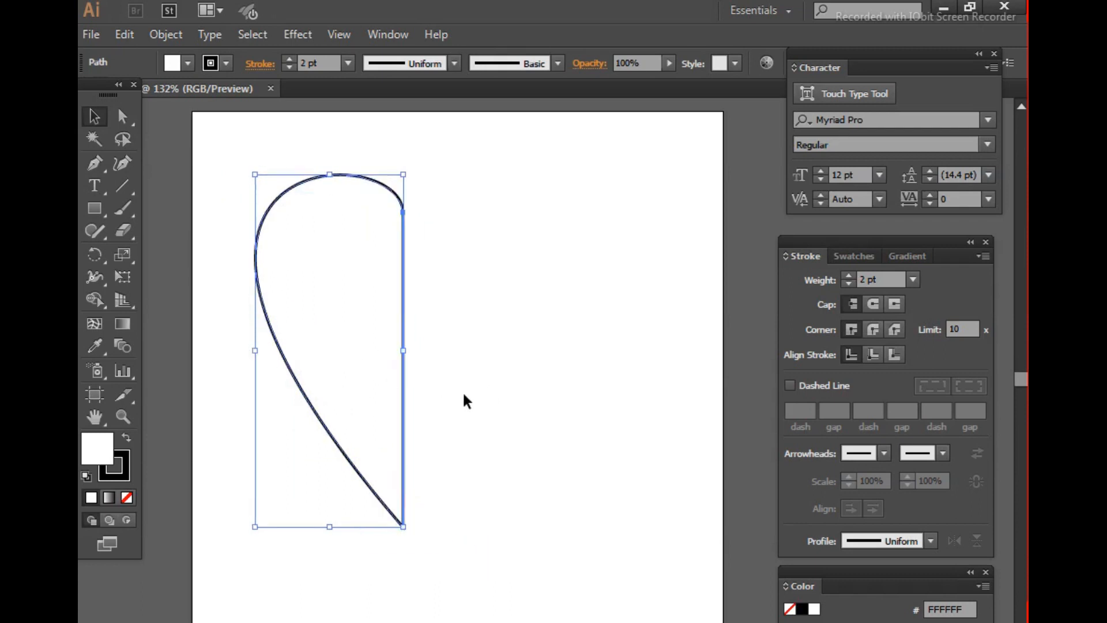
drag(404, 526, 427, 578)
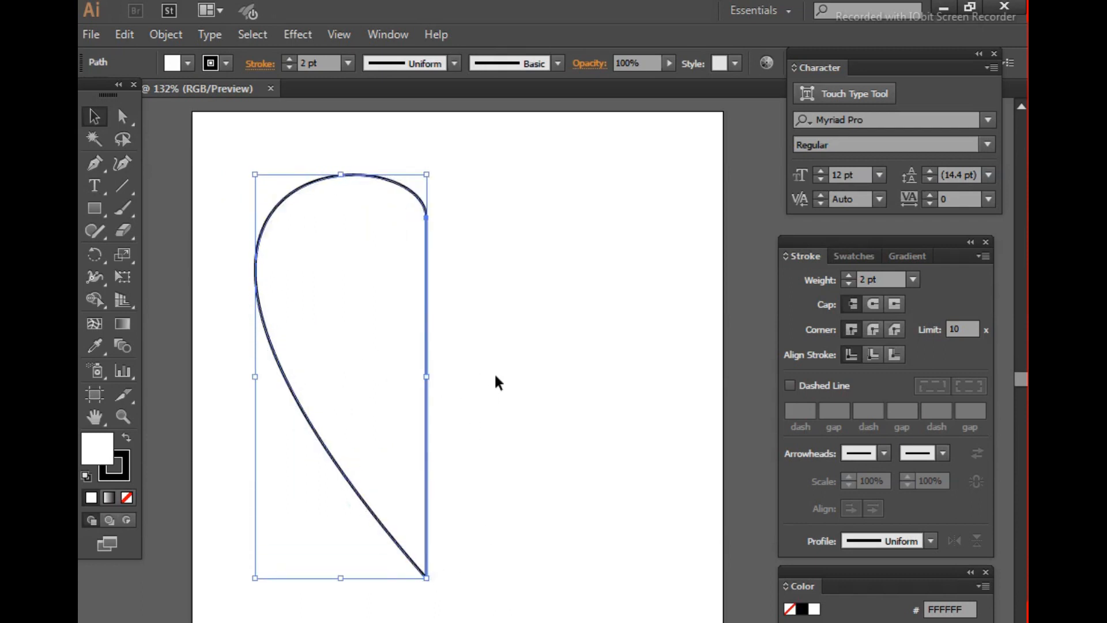
Shift the half-heart slightly upward and angle its top anchor's handle outward so the lobe slopes down to the inner edge
key(a)
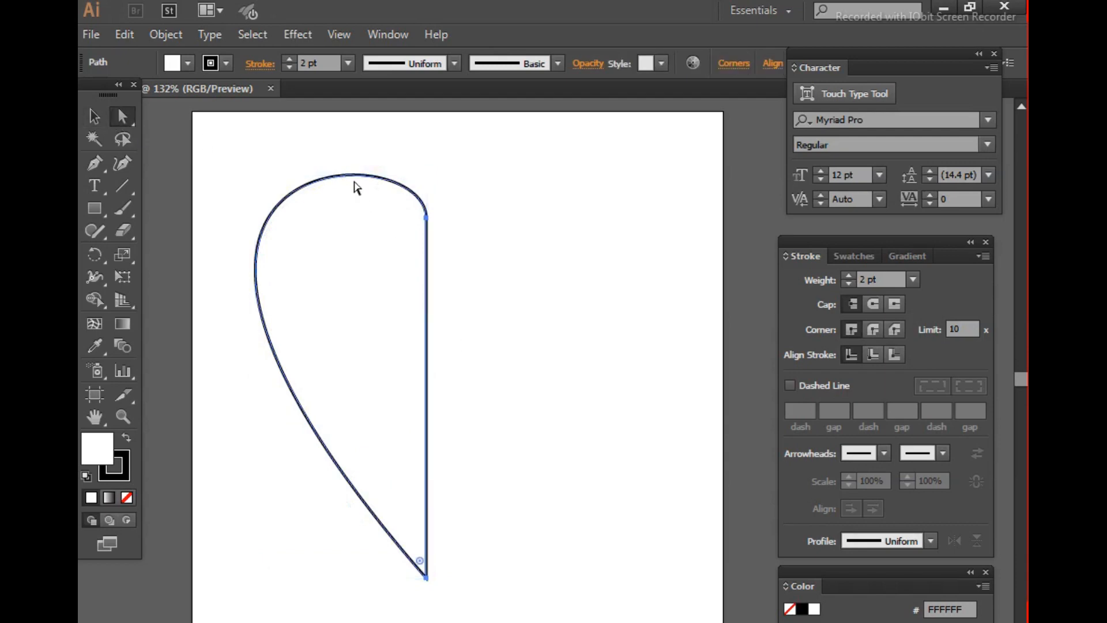
drag(350, 177, 350, 161)
click(428, 201)
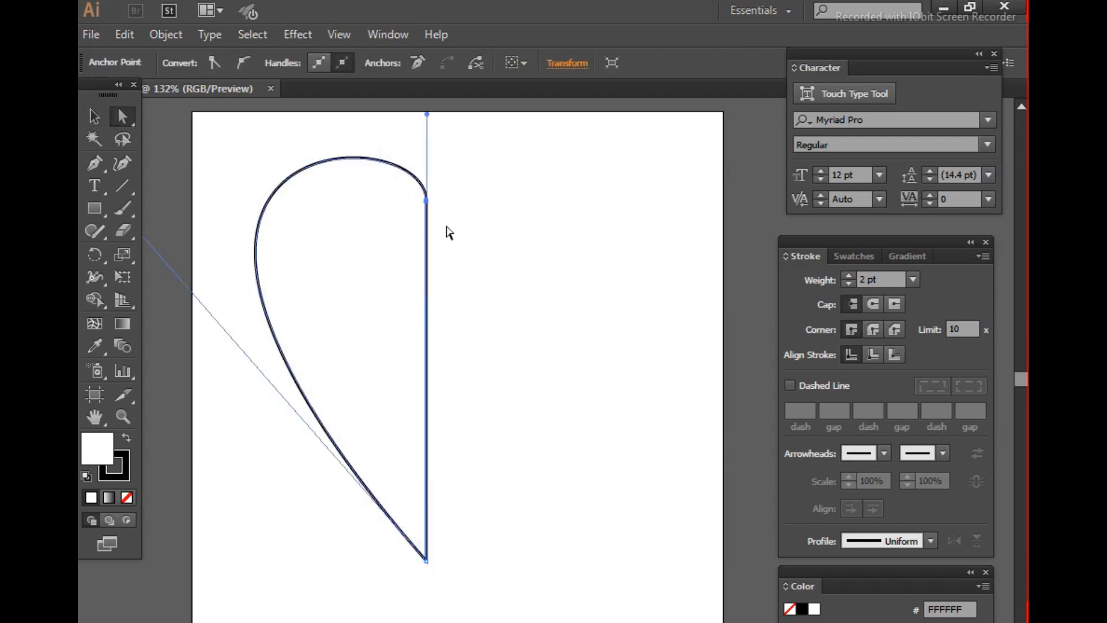
drag(428, 115, 375, 122)
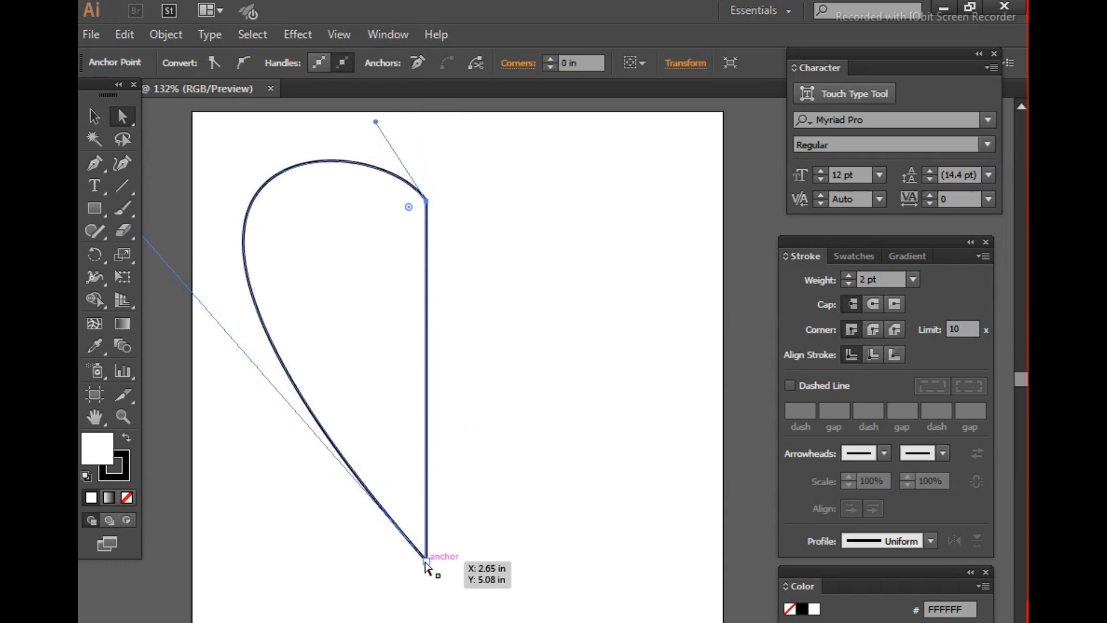
click(523, 477)
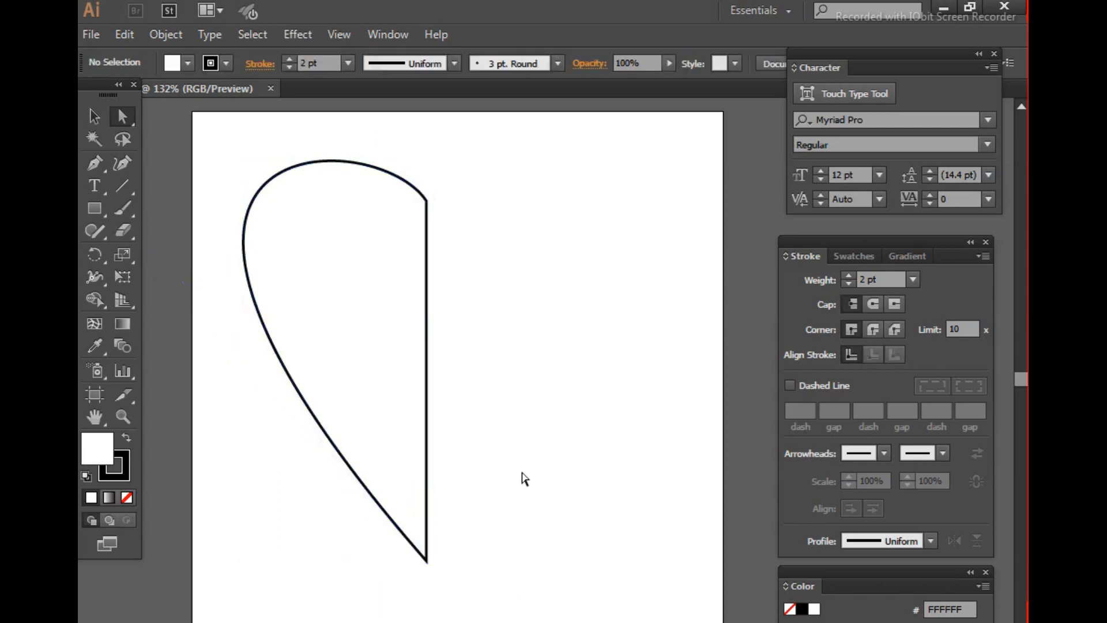
Create a mirrored copy of the half-heart by reflecting it across the vertical axis
key(v)
click(400, 306)
right_click(331, 256)
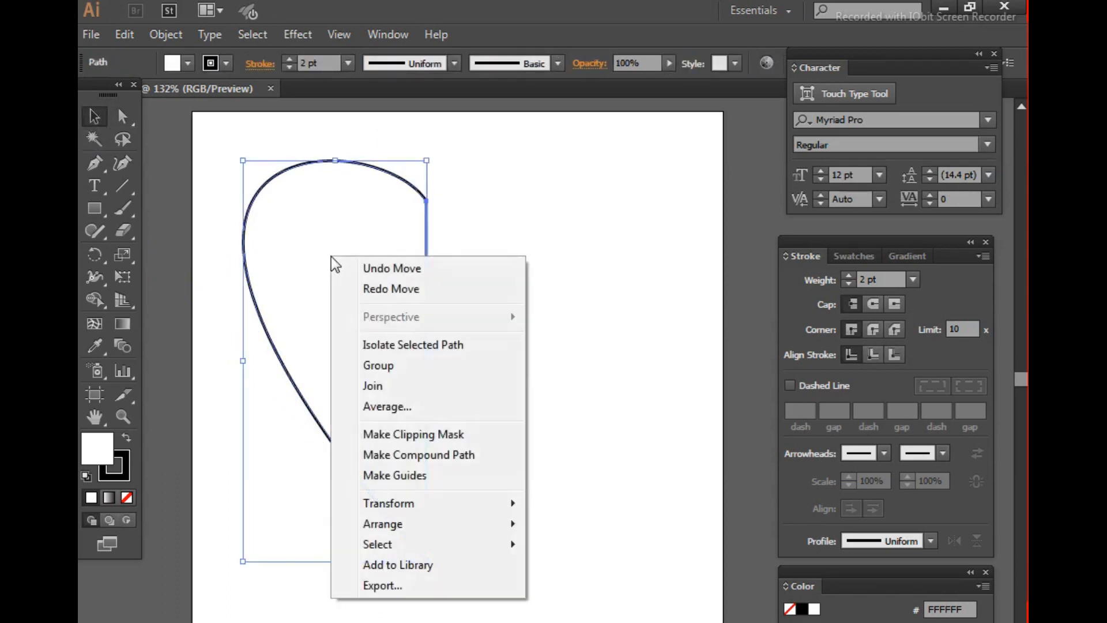
mouse_move(425, 502)
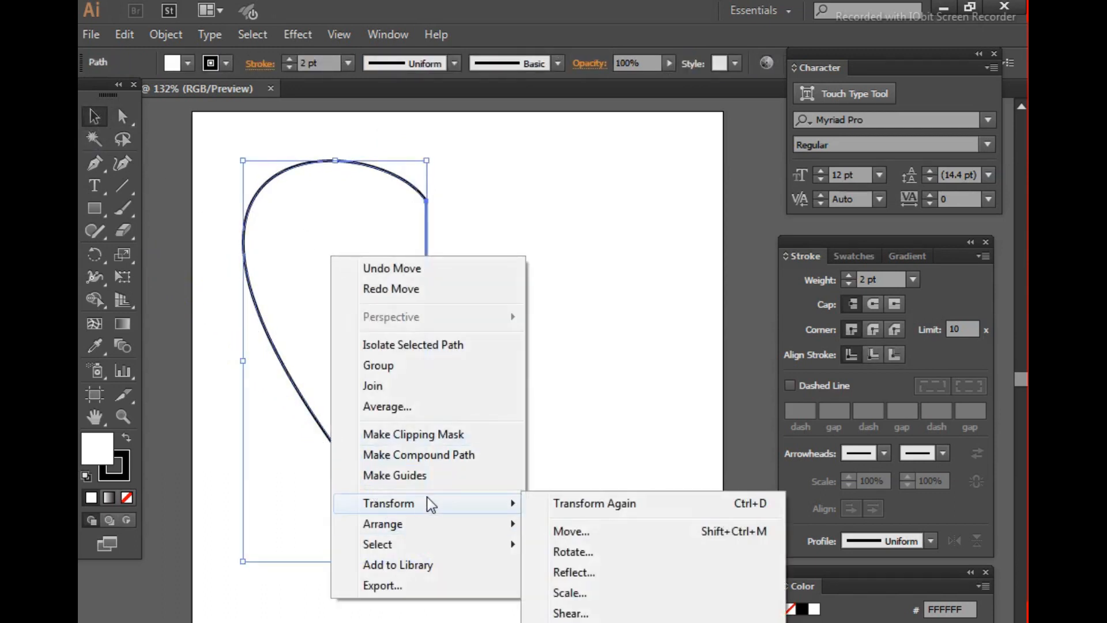
click(586, 574)
click(562, 498)
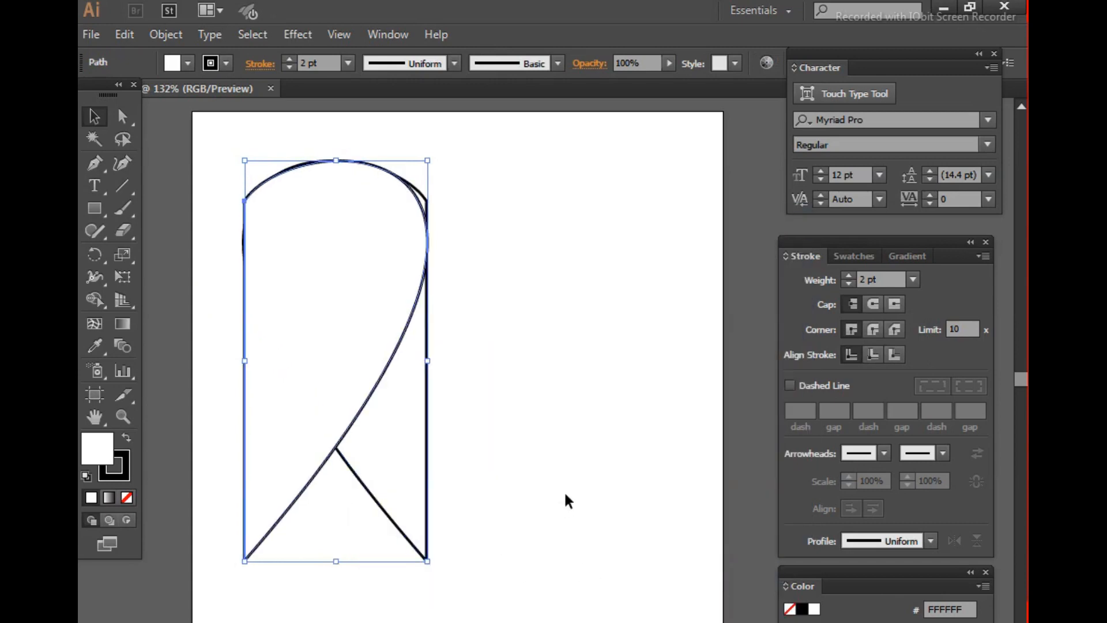
Move the mirrored copy to the right until the straight edges of both halves meet
key(shift+Right)
key(shift+Right)
key(shift+Right)
key(shift+Right)
key(shift+Right)
key(shift+Right)
key(shift+Right)
key(shift+Right)
key(shift+Right)
key(shift+Right)
key(shift+Right)
key(shift+Right)
key(shift+Right)
key(shift+Right)
key(shift+Right)
key(shift+Right)
key(shift+Right)
key(shift+Right)
key(shift+Right)
key(shift+Right)
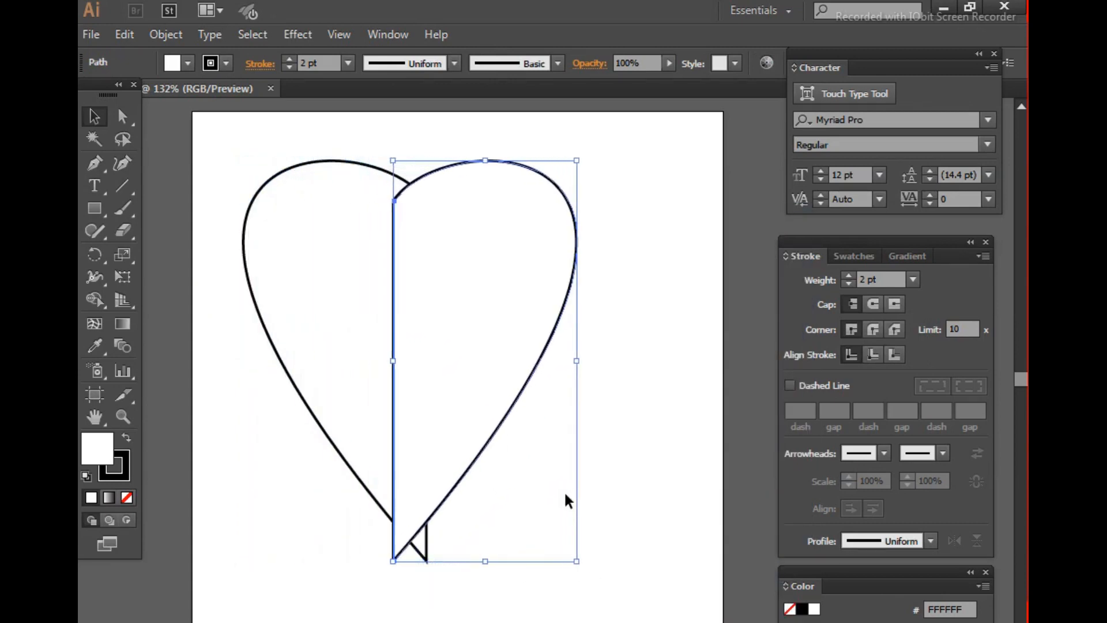
key(Left)
key(Left)
key(Left)
key(Left)
key(Left)
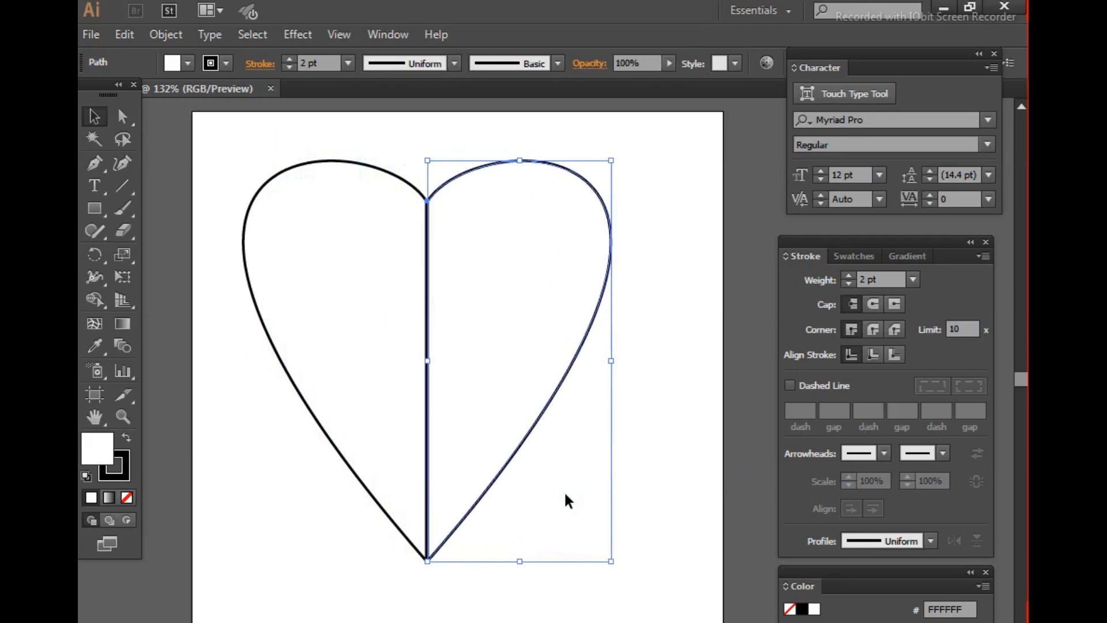
Merge both halves into a single heart with the Shape Builder tool and move it toward the artboard's centre
click(230, 163)
drag(222, 137, 640, 592)
click(94, 299)
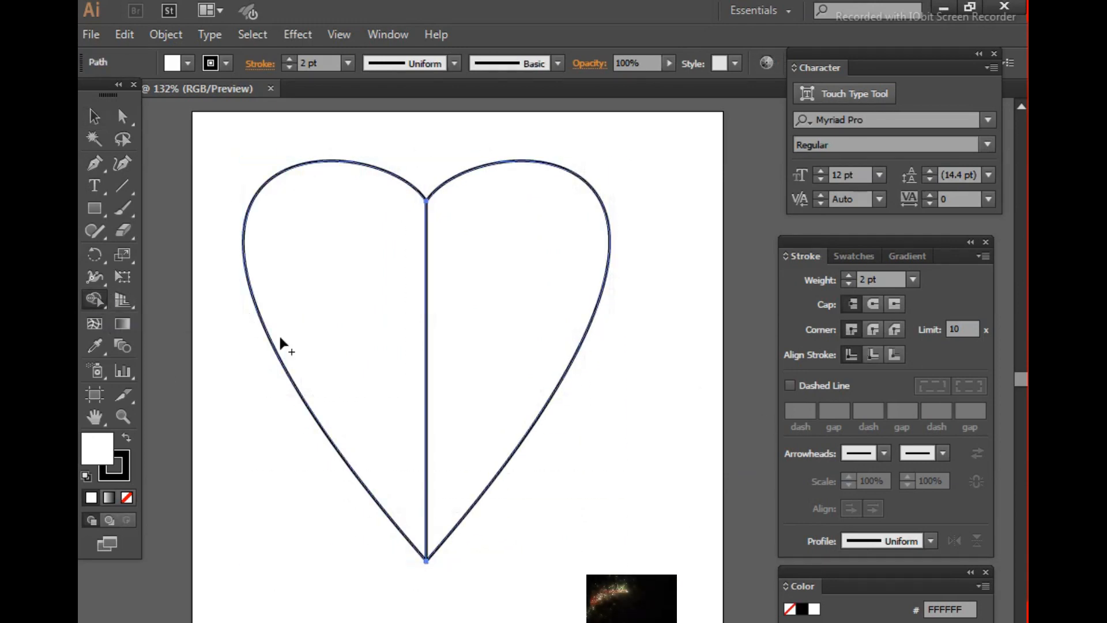
drag(340, 309, 503, 314)
key(v)
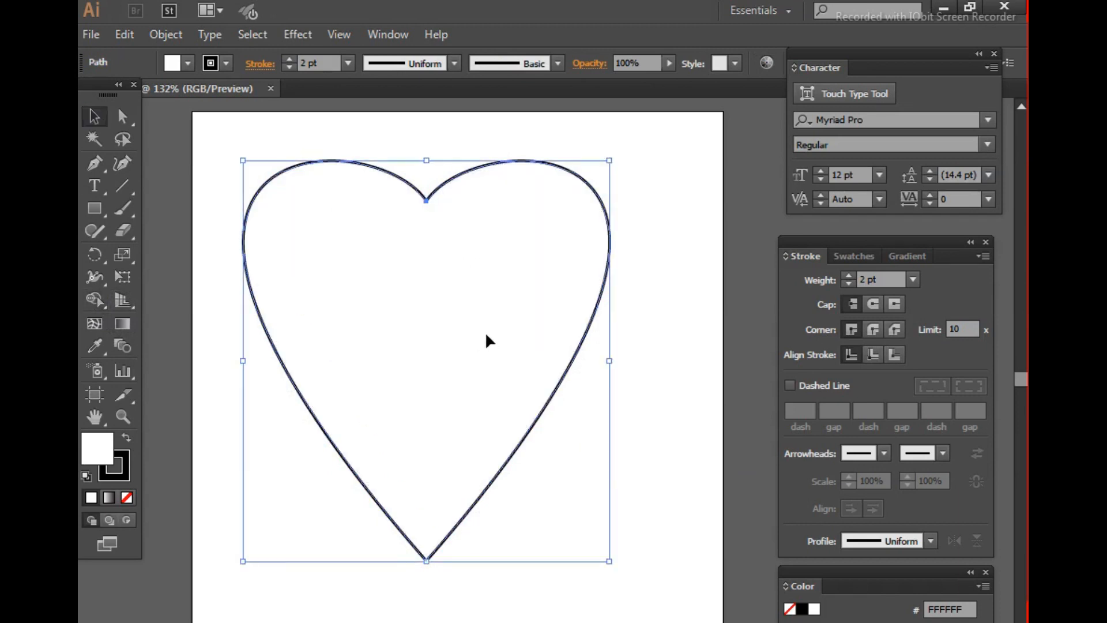
drag(478, 293, 505, 311)
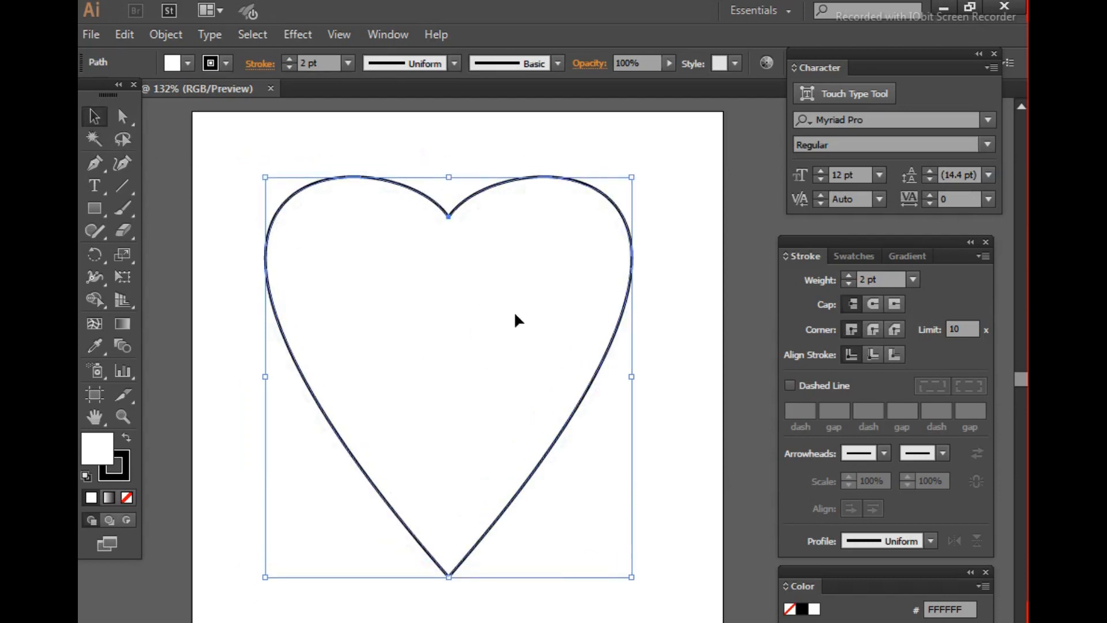
key(ctrl+minus)
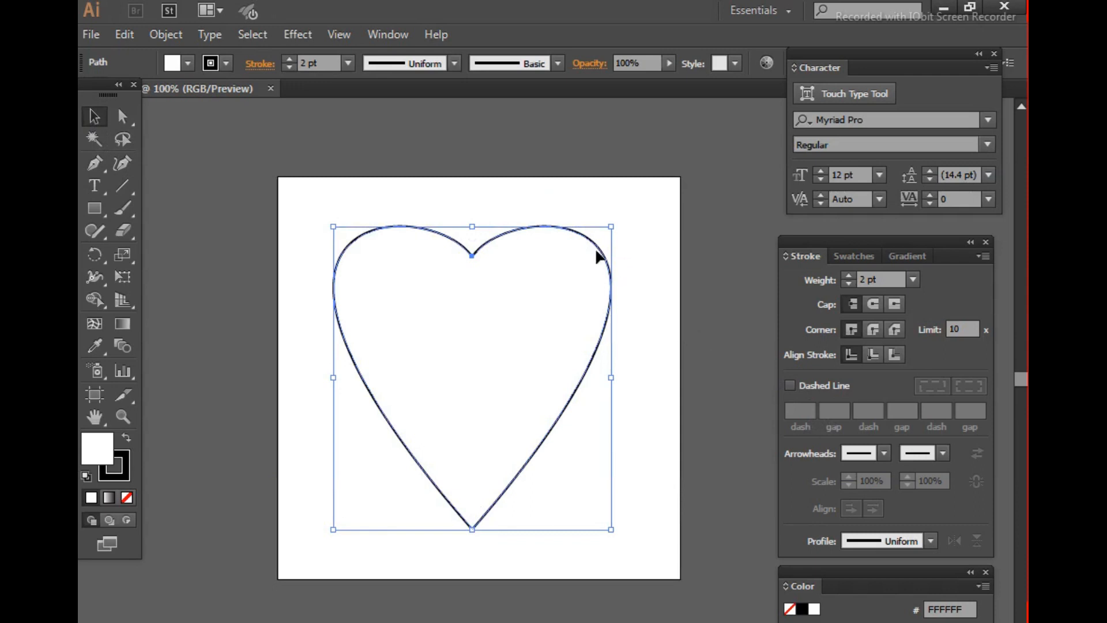
Set the heart's stroke colour to red (EA1515) and its stroke weight to 5 pt
double_click(115, 464)
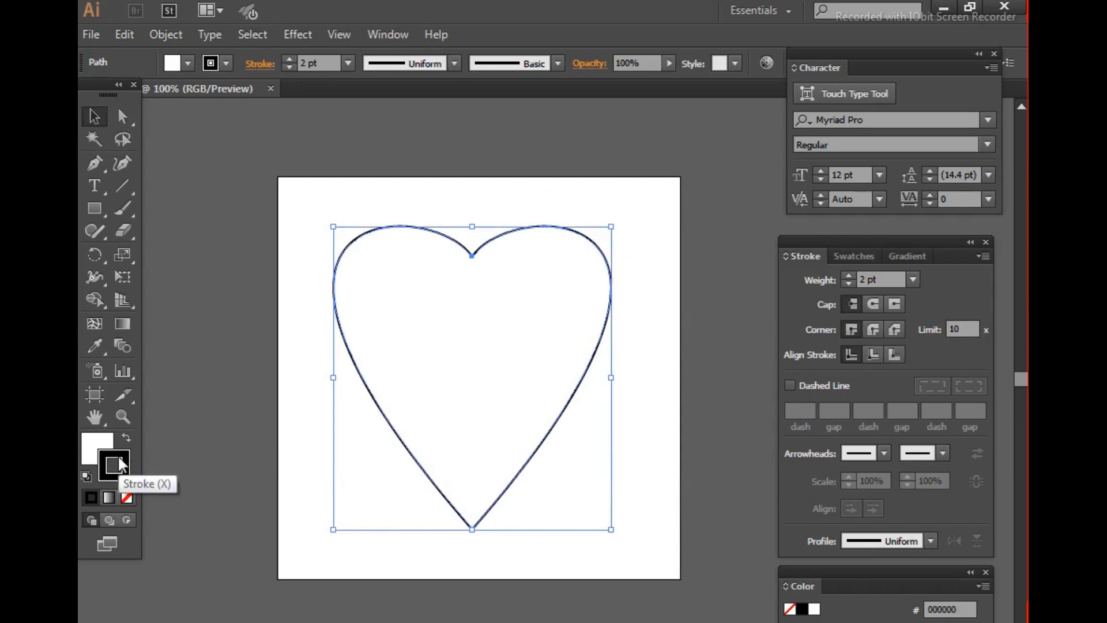
mouse_move(682, 210)
mouse_down()
mouse_move(881, 232)
mouse_move(871, 245)
mouse_up()
click(869, 305)
click(983, 292)
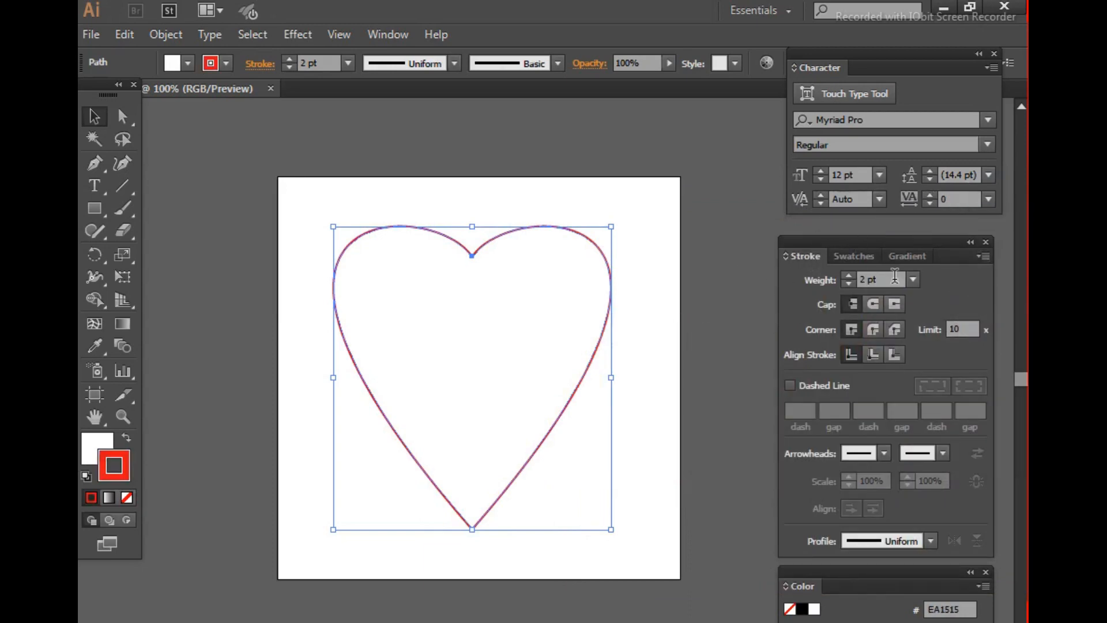
click(913, 279)
click(941, 376)
click(654, 376)
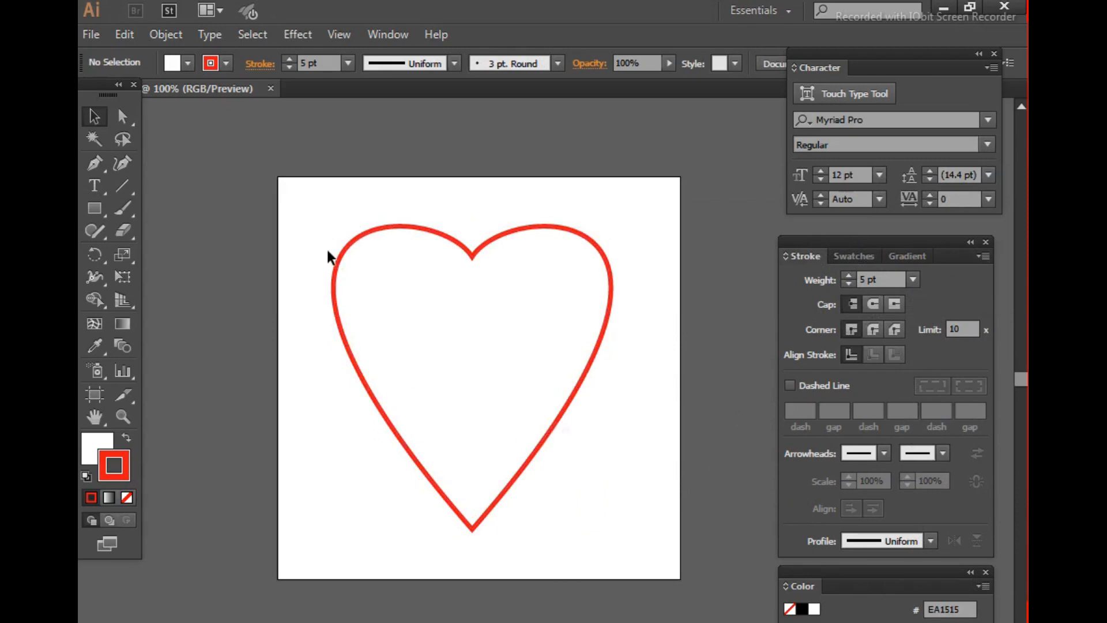
Draw a rectangle covering the whole artboard and fill it with dark red (C10A0A)
click(95, 208)
drag(279, 177, 680, 579)
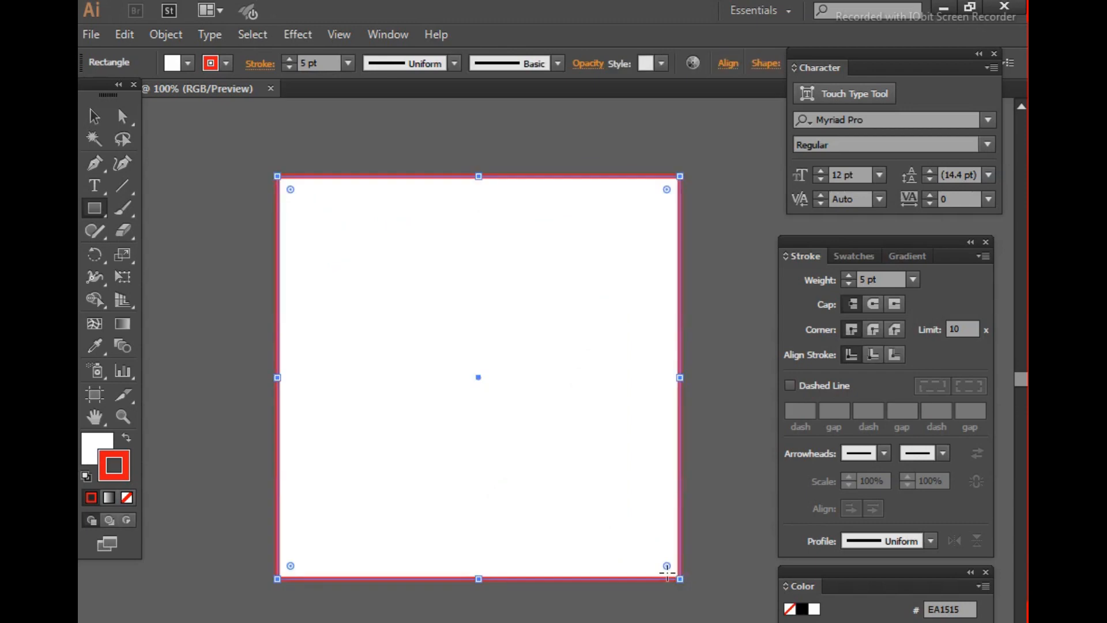
double_click(94, 448)
click(830, 347)
click(1011, 297)
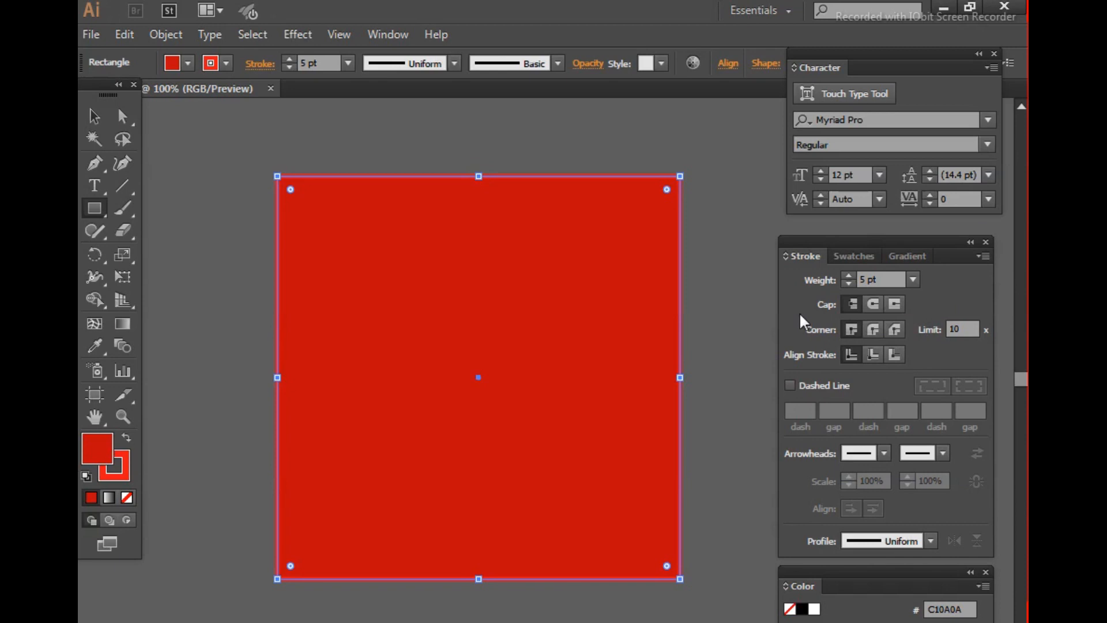
Send the red rectangle to the back, behind the heart
key(ctrl+shift+bracketleft)
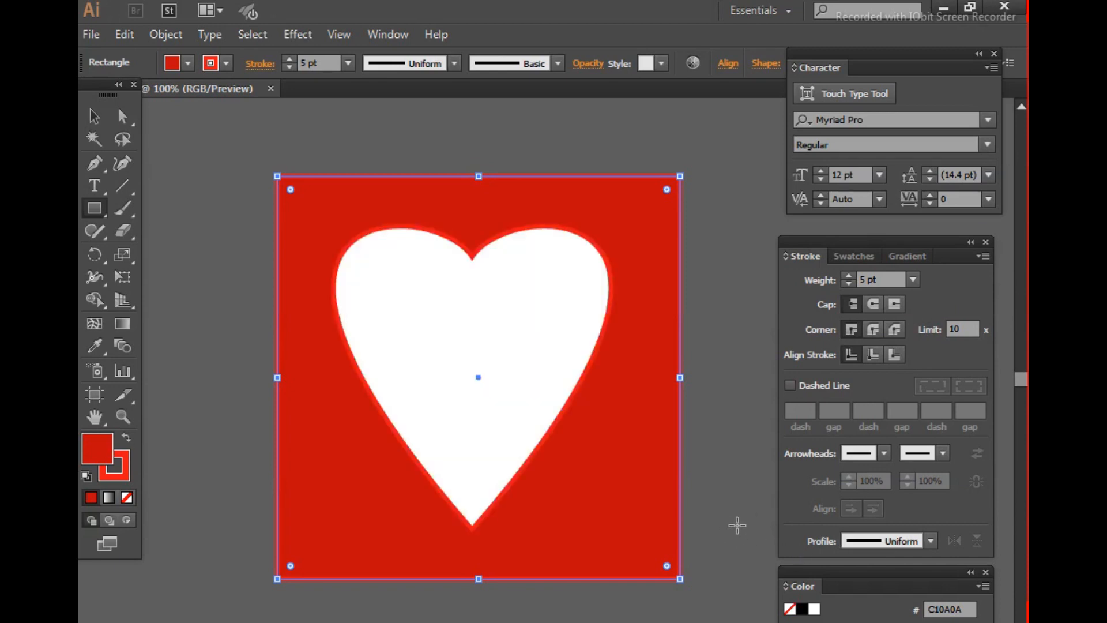
click(94, 116)
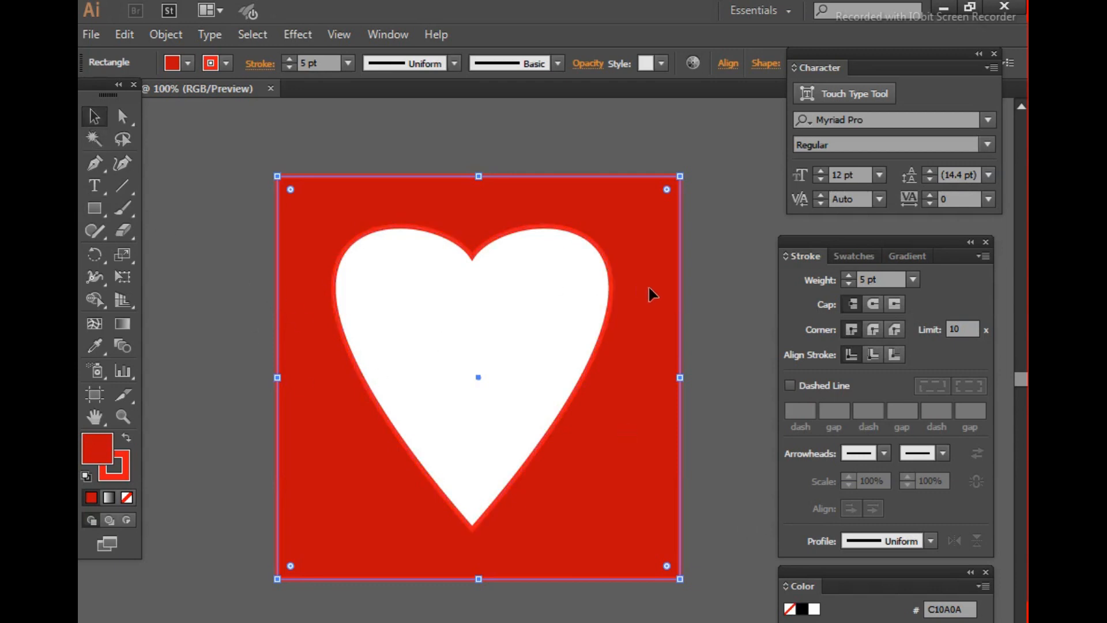
key(ctrl+shift+a)
click(608, 314)
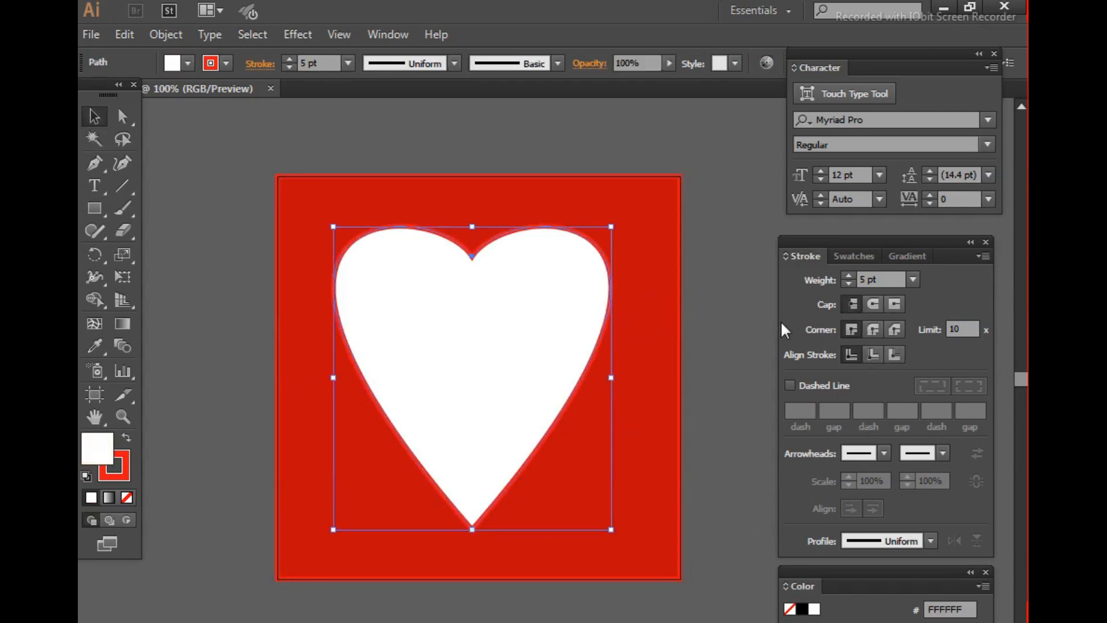
click(714, 394)
Apply a linear gradient to the background rectangle, set its end stop to navy (1B1464) and move that stop slightly inward
click(369, 453)
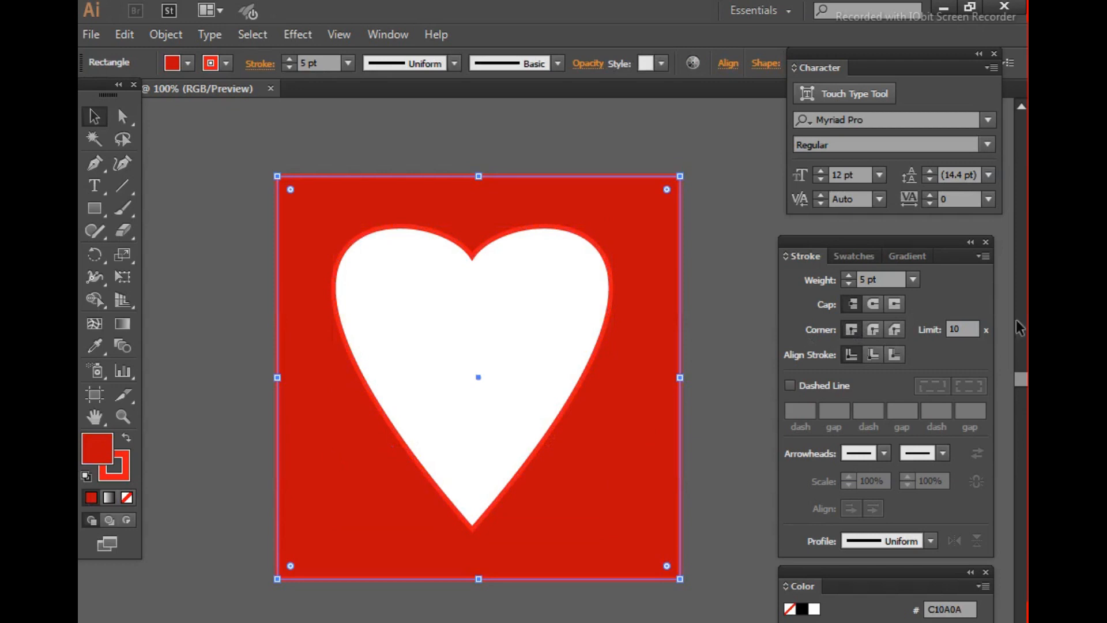
click(907, 256)
click(909, 432)
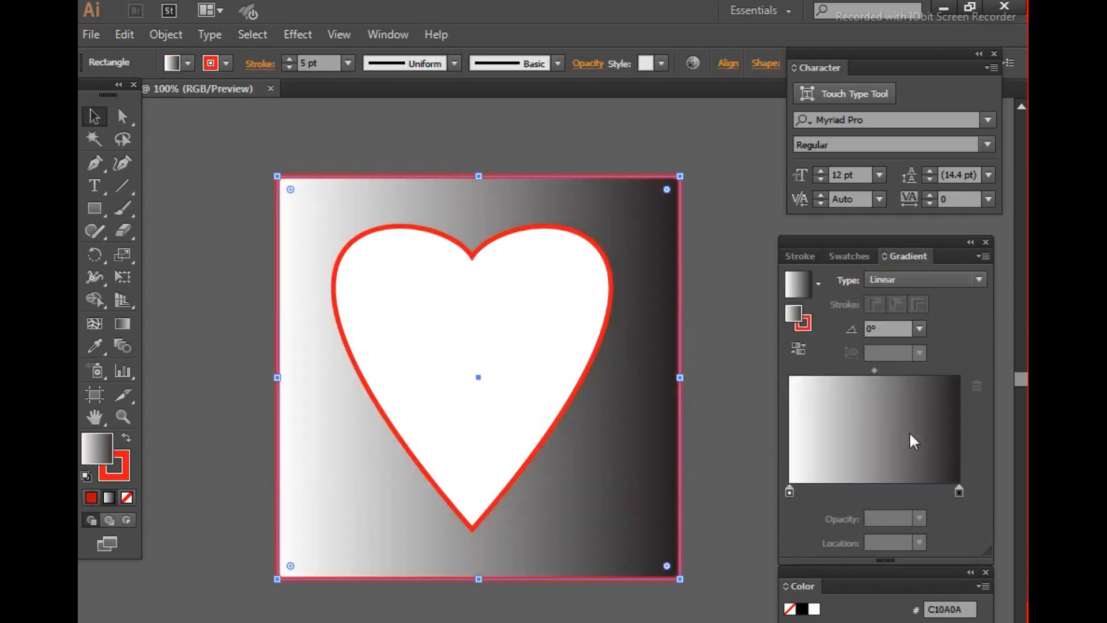
double_click(960, 490)
click(847, 226)
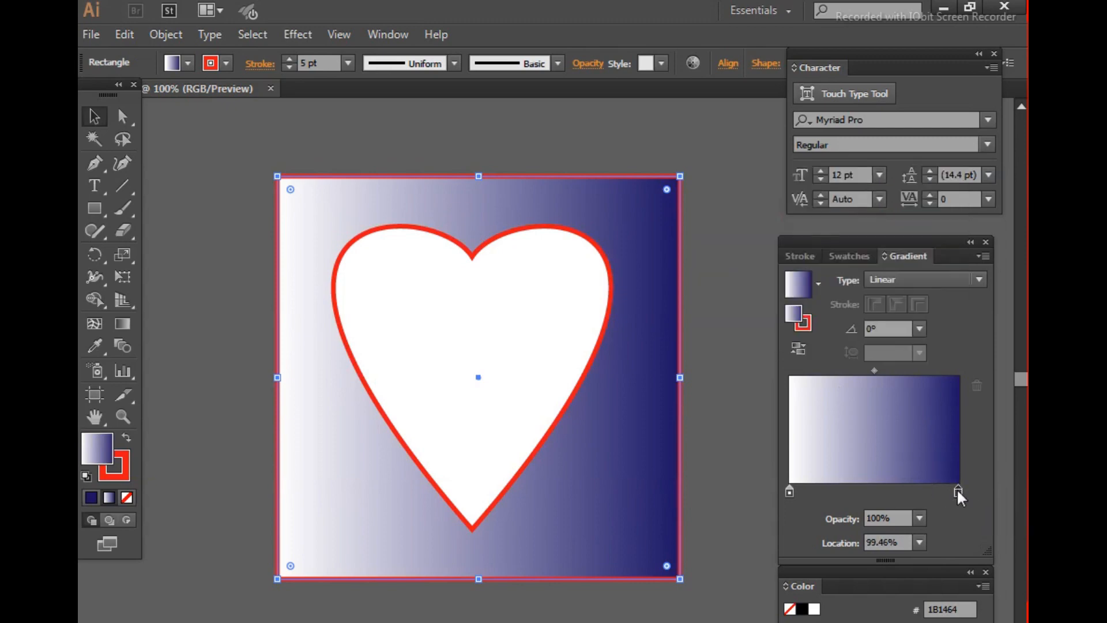
drag(959, 490, 936, 489)
Set the start stop of the rectangle's gradient to pure red (FF0000), trying dark green and muted red first
double_click(790, 491)
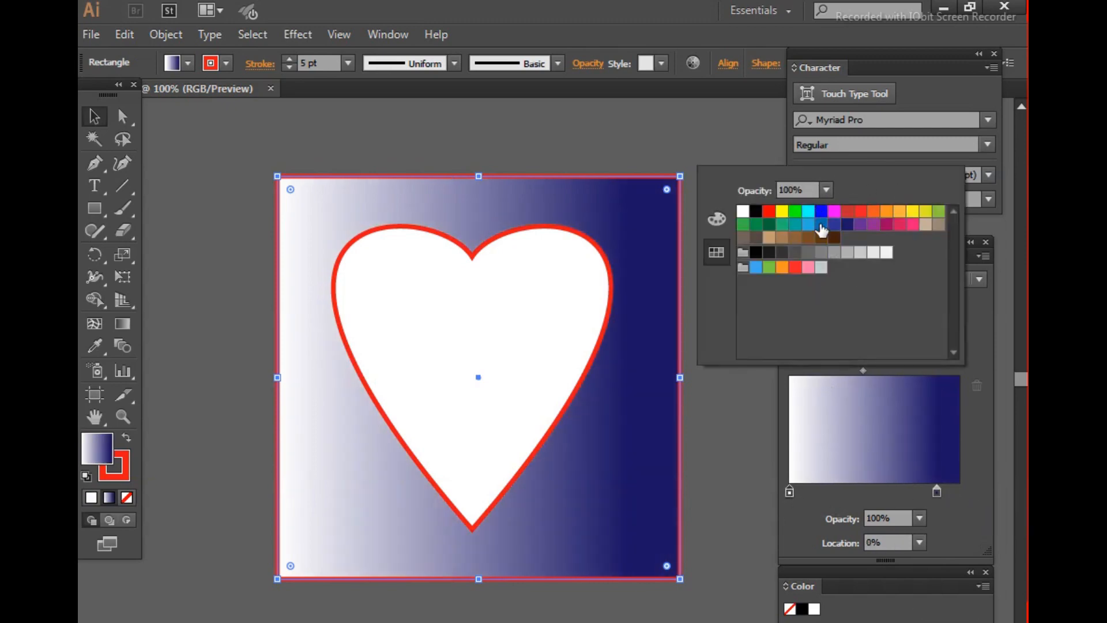
click(770, 225)
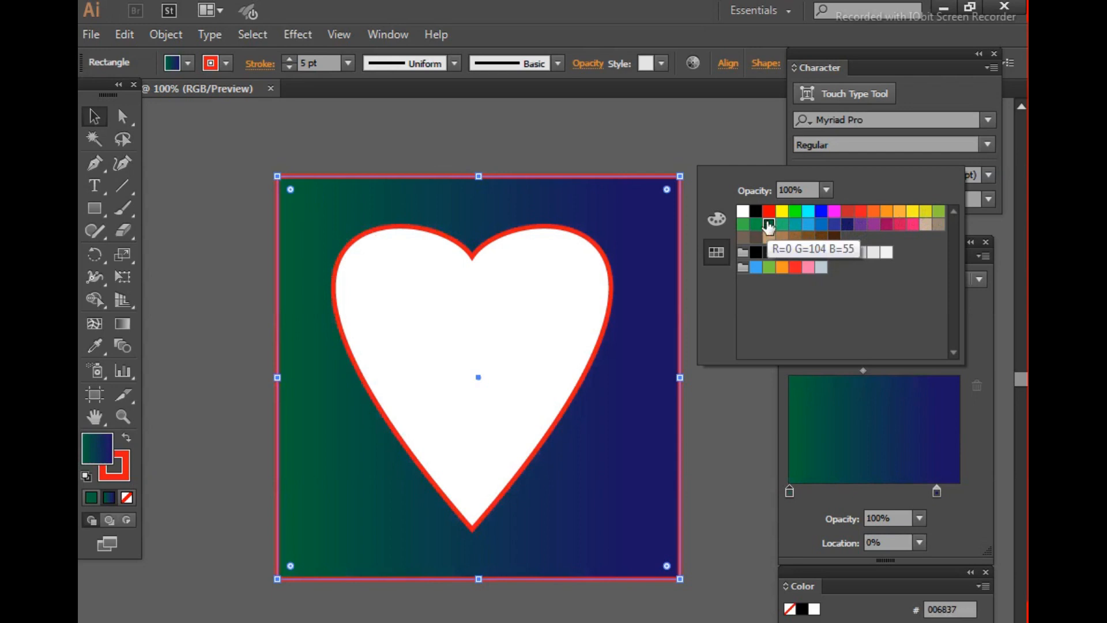
click(846, 212)
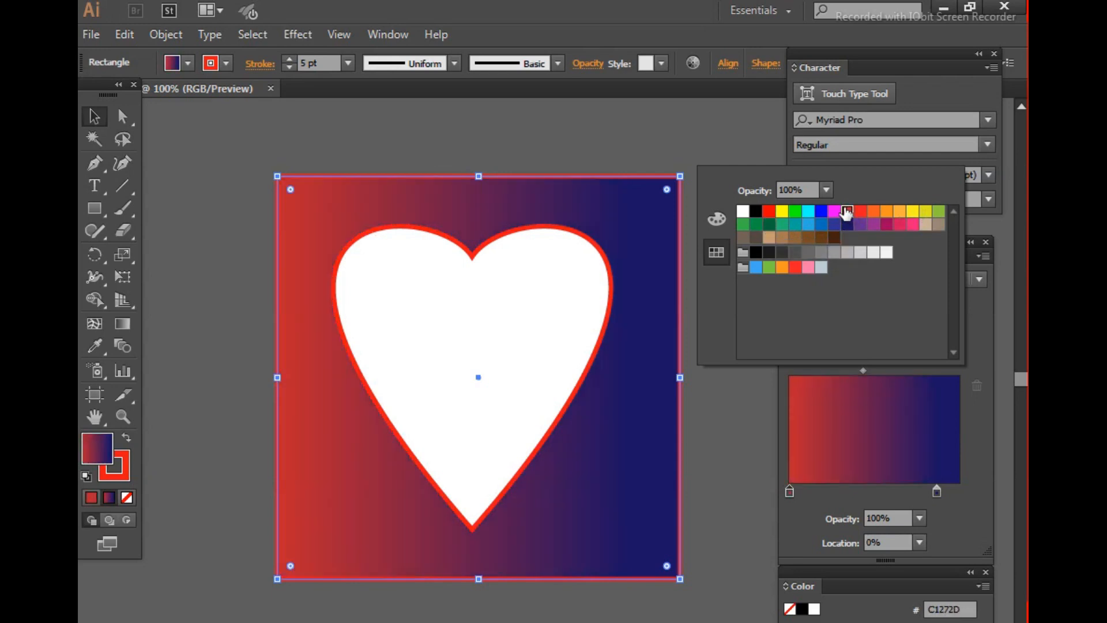
click(767, 213)
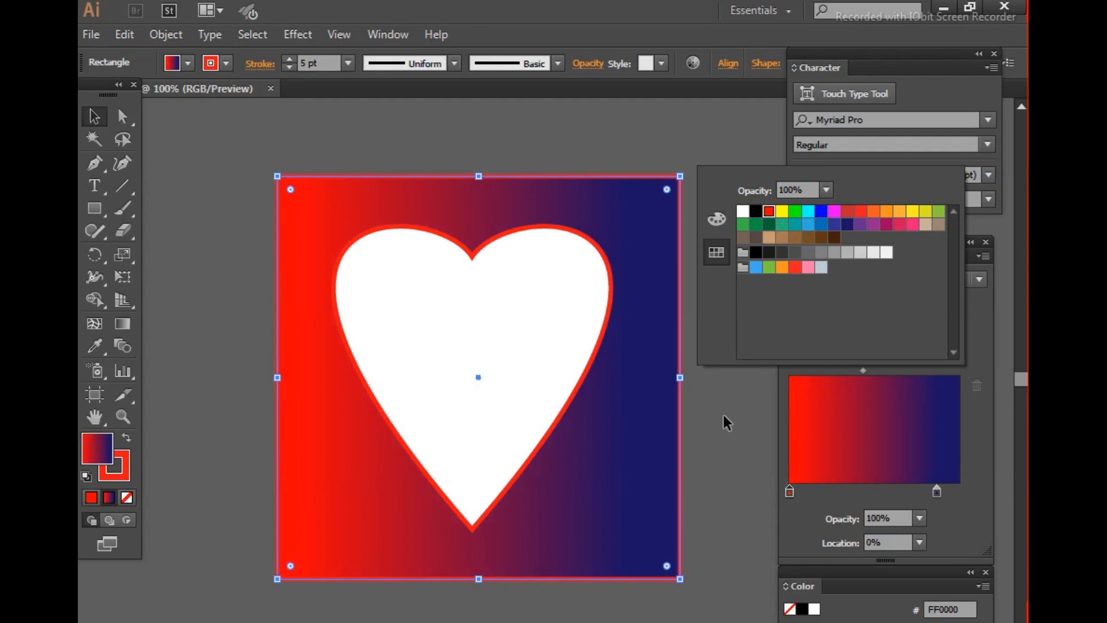
Recolour the background gradient's end stop to magenta-purple (9E005D), trying brown and reds first, and move it to 95.7%
double_click(936, 491)
click(834, 238)
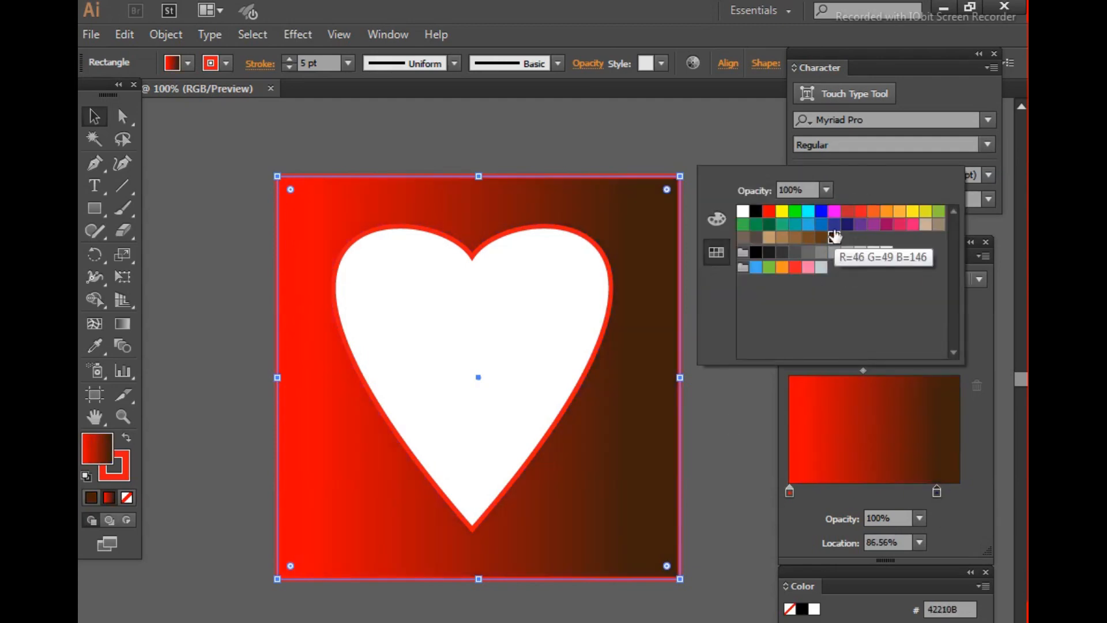
click(769, 213)
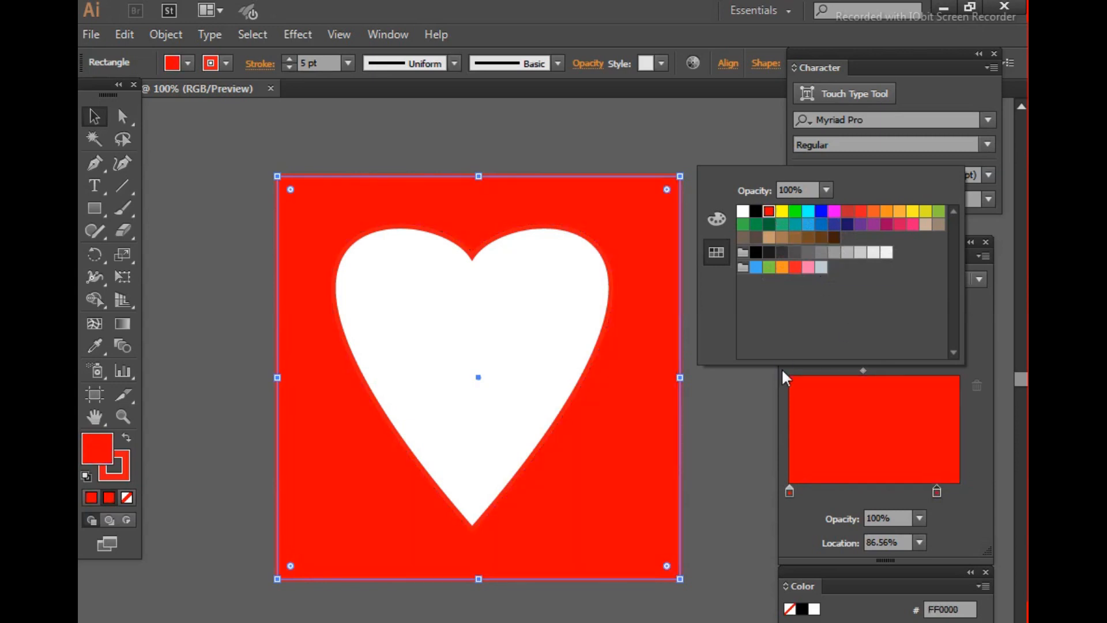
click(845, 211)
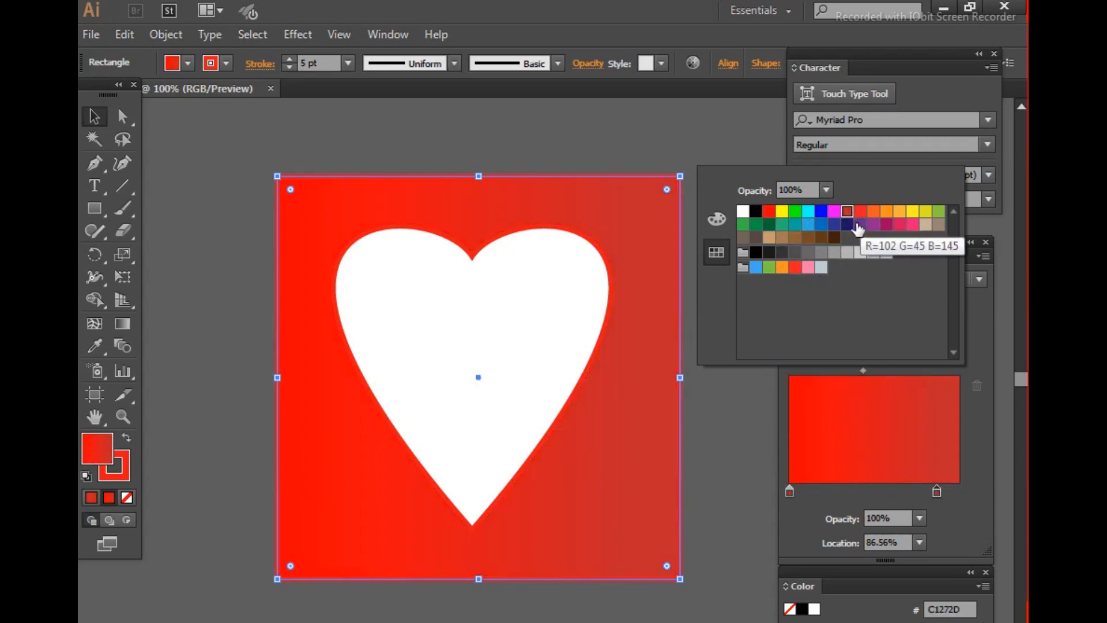
click(886, 224)
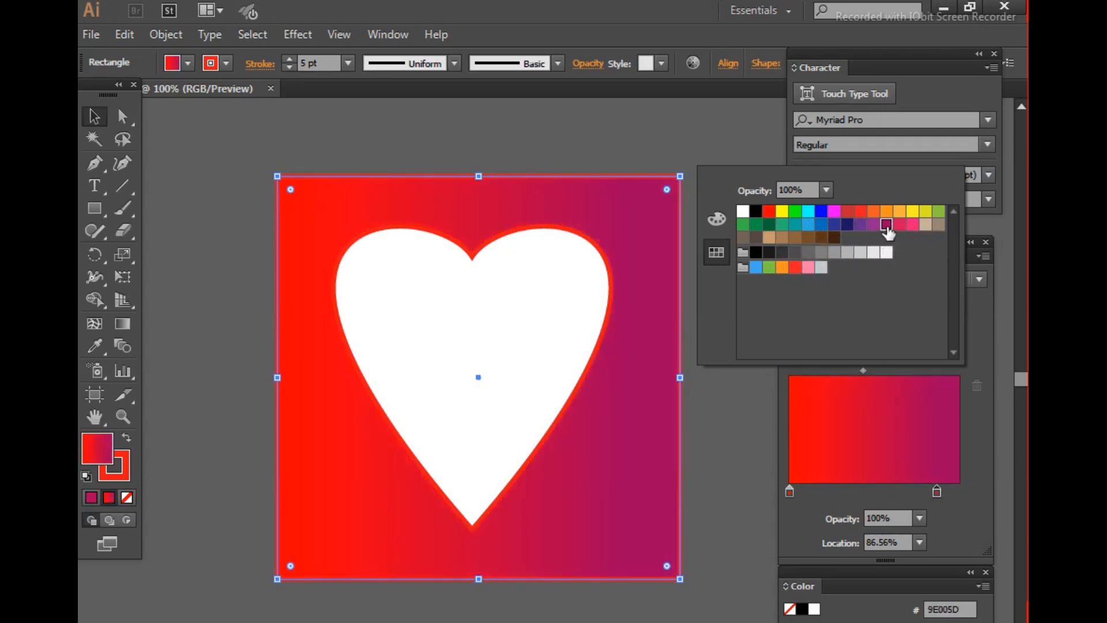
click(751, 420)
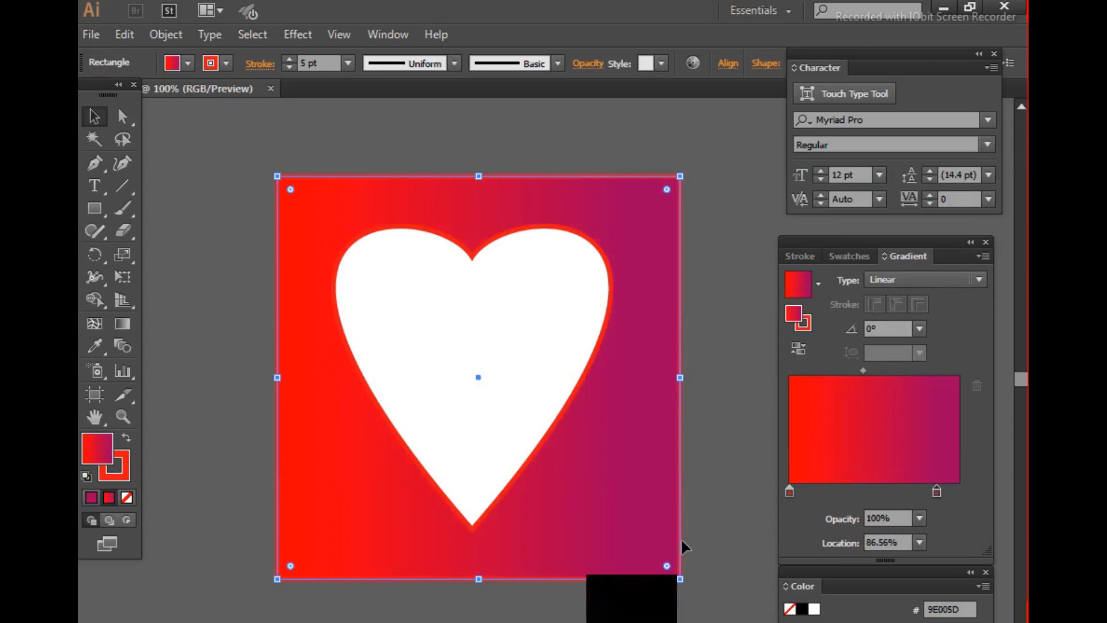
drag(936, 492, 952, 492)
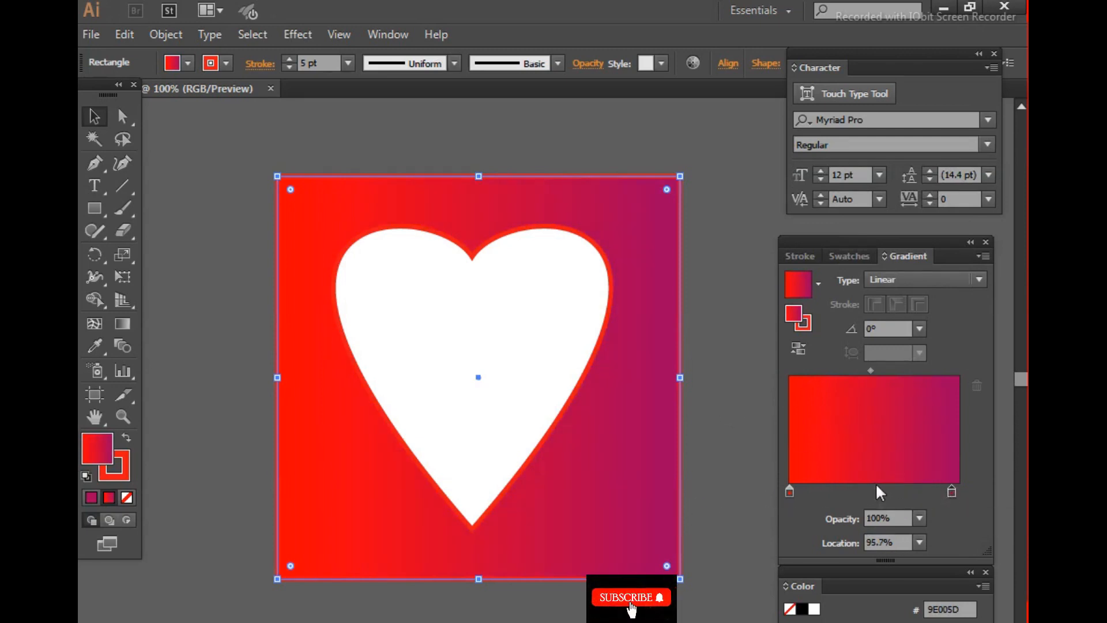
Add a middle stop at 50% to the background gradient and colour it orange (F15A24)
double_click(875, 488)
click(874, 486)
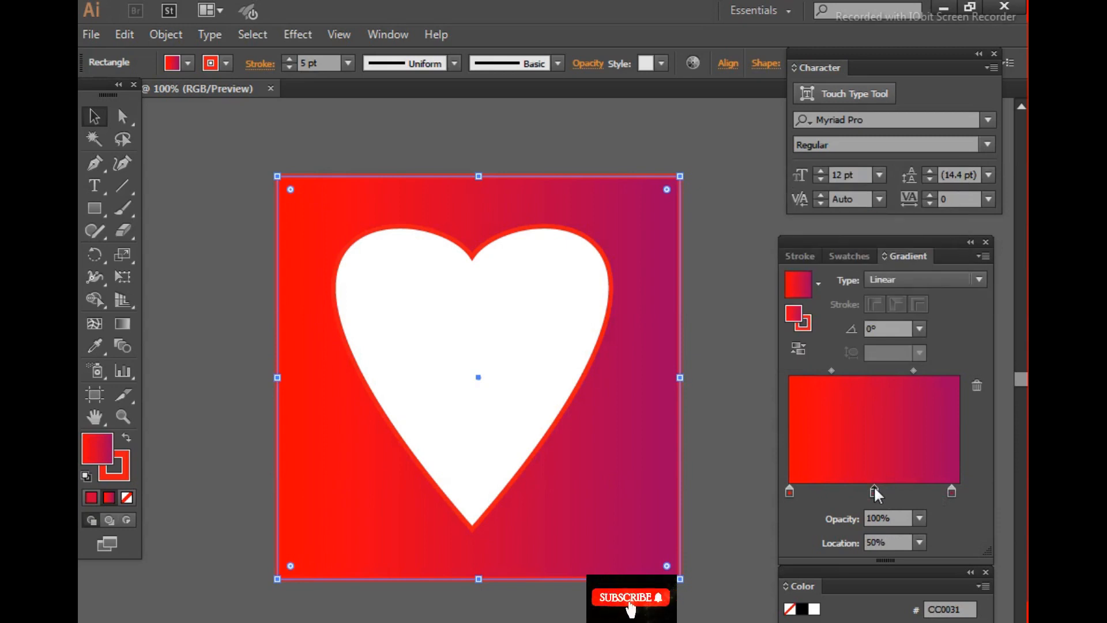
double_click(875, 490)
click(874, 212)
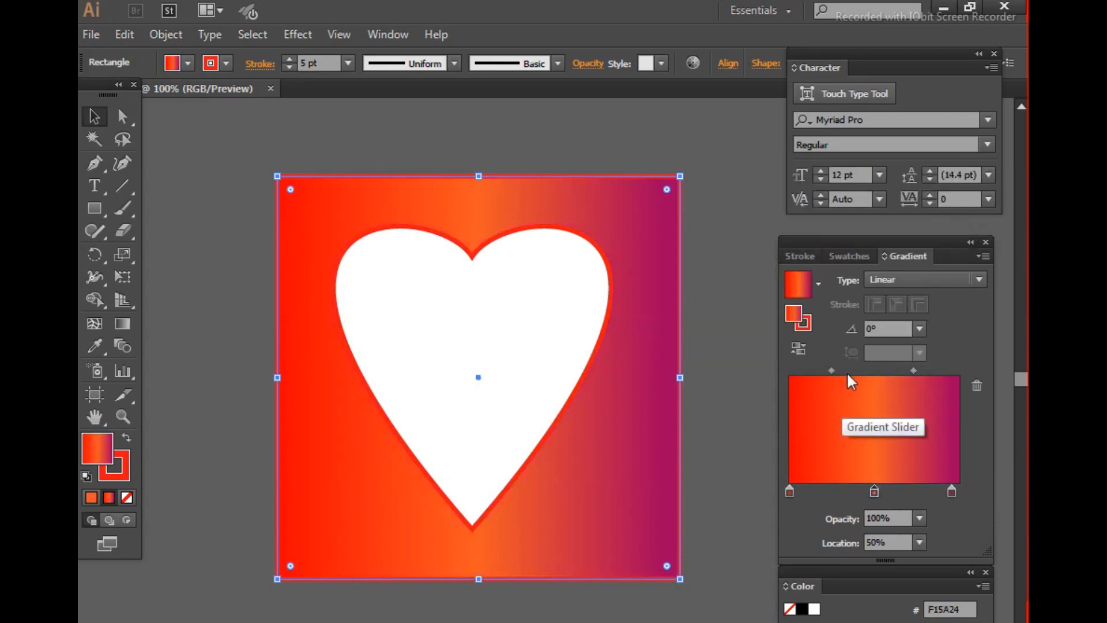
Shift both midpoints of the background gradient slightly toward the end stop, placing the second one at 62.94%
drag(832, 370, 849, 370)
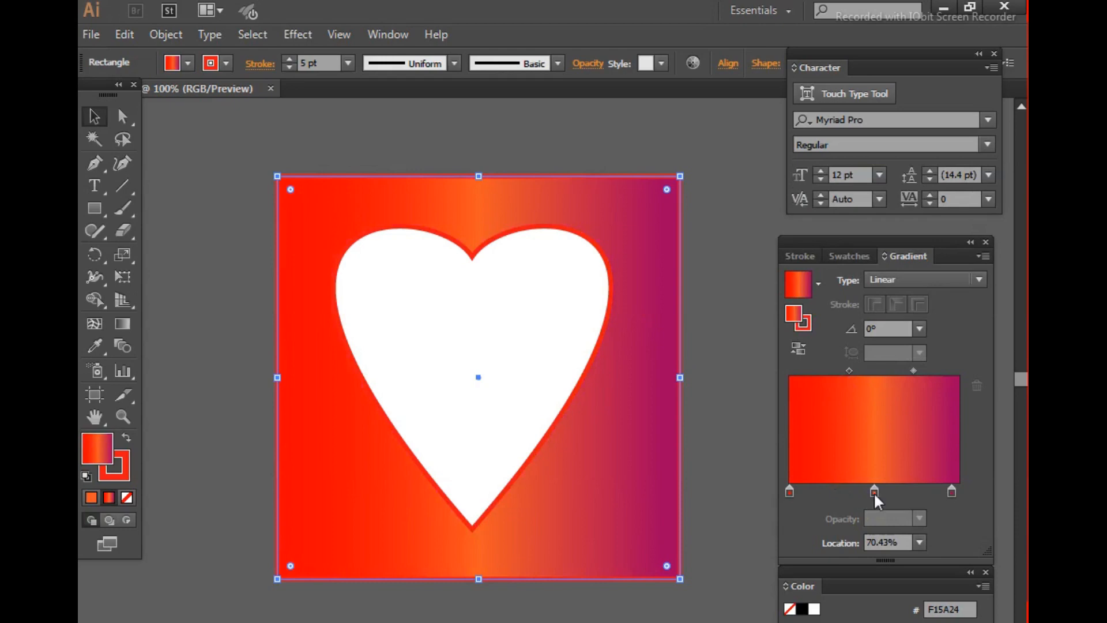
key(ctrl+z)
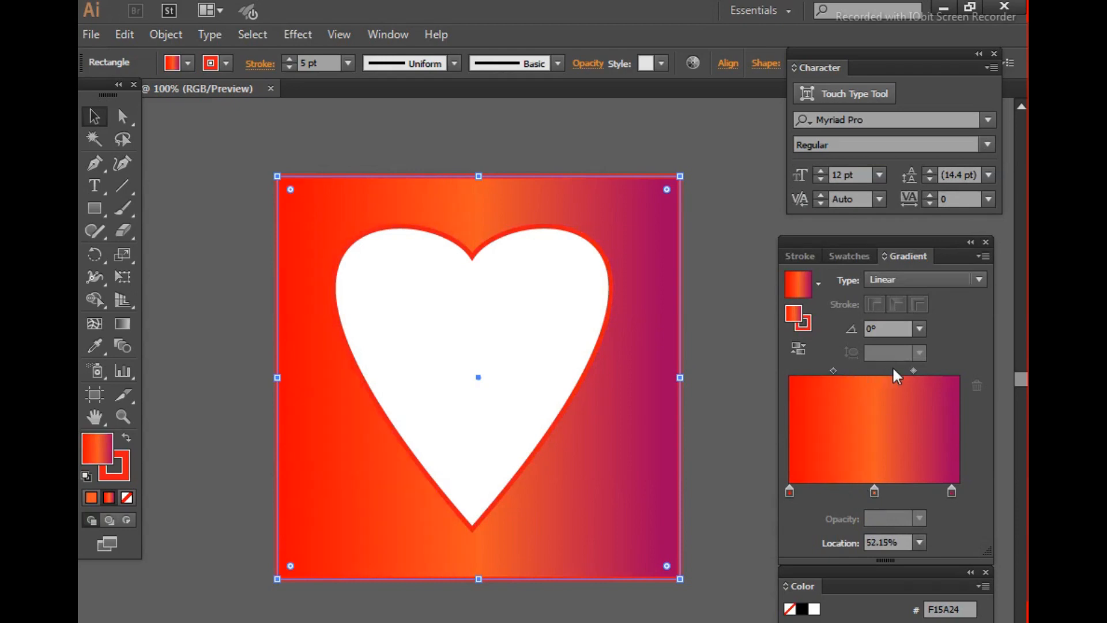
mouse_move(914, 371)
mouse_down()
mouse_move(936, 373)
mouse_move(924, 371)
mouse_up()
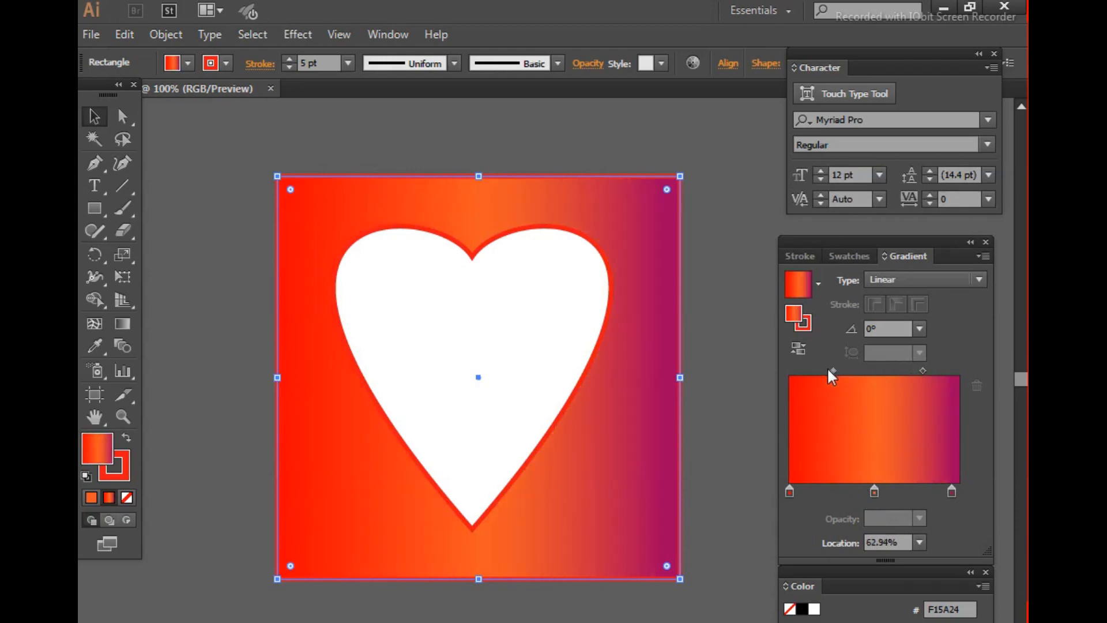
drag(830, 371, 840, 371)
Change the gradient's middle stop to light orange (F7931E) and deselect the background rectangle
double_click(875, 492)
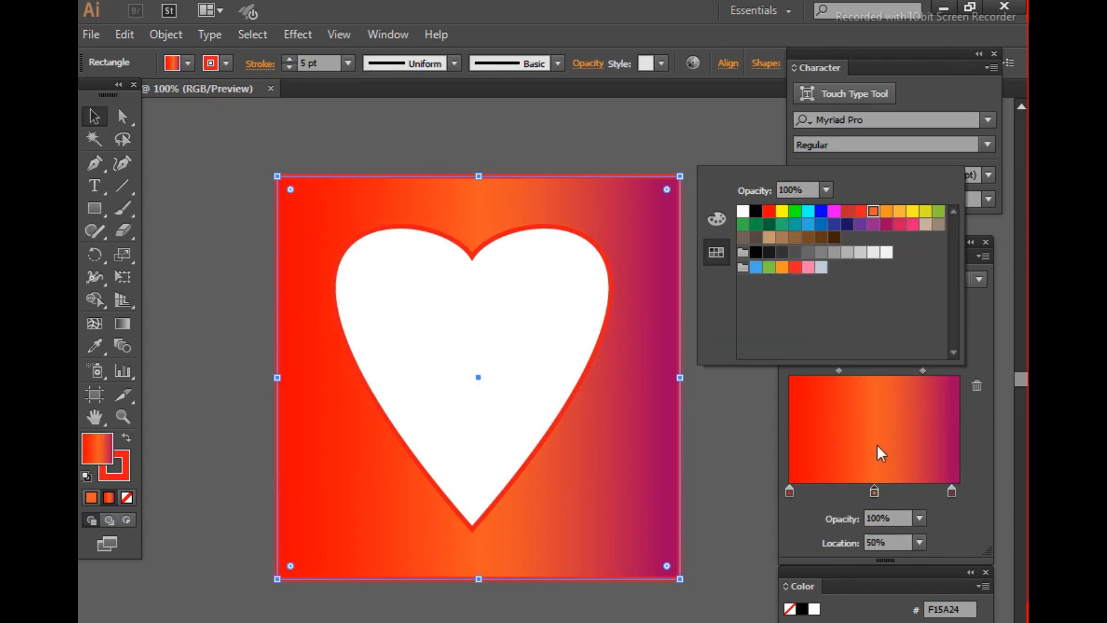
click(887, 212)
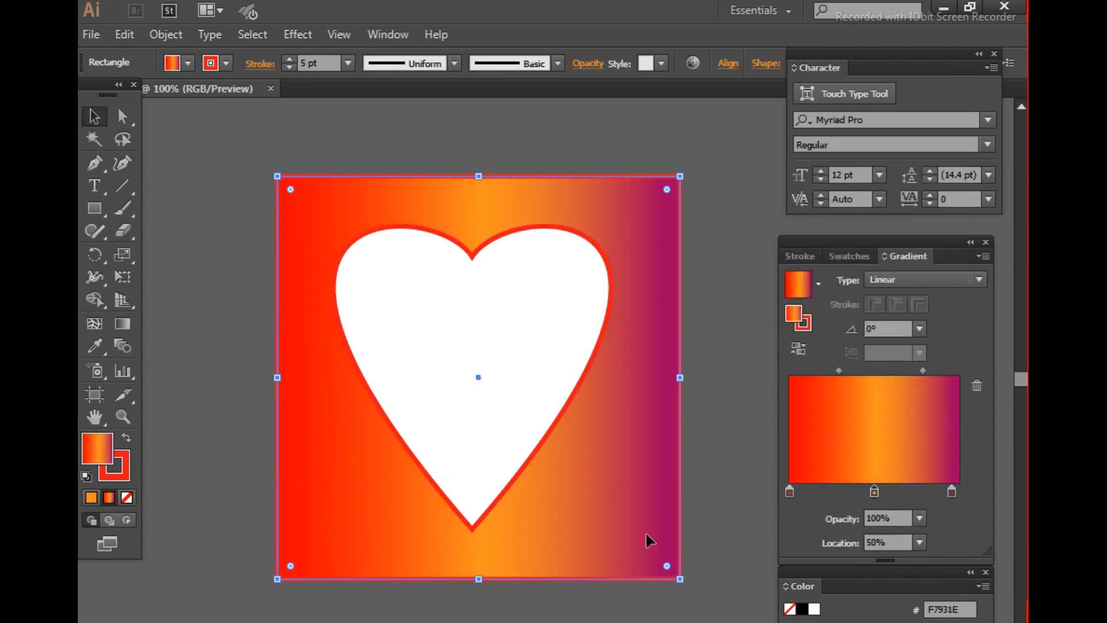
click(726, 467)
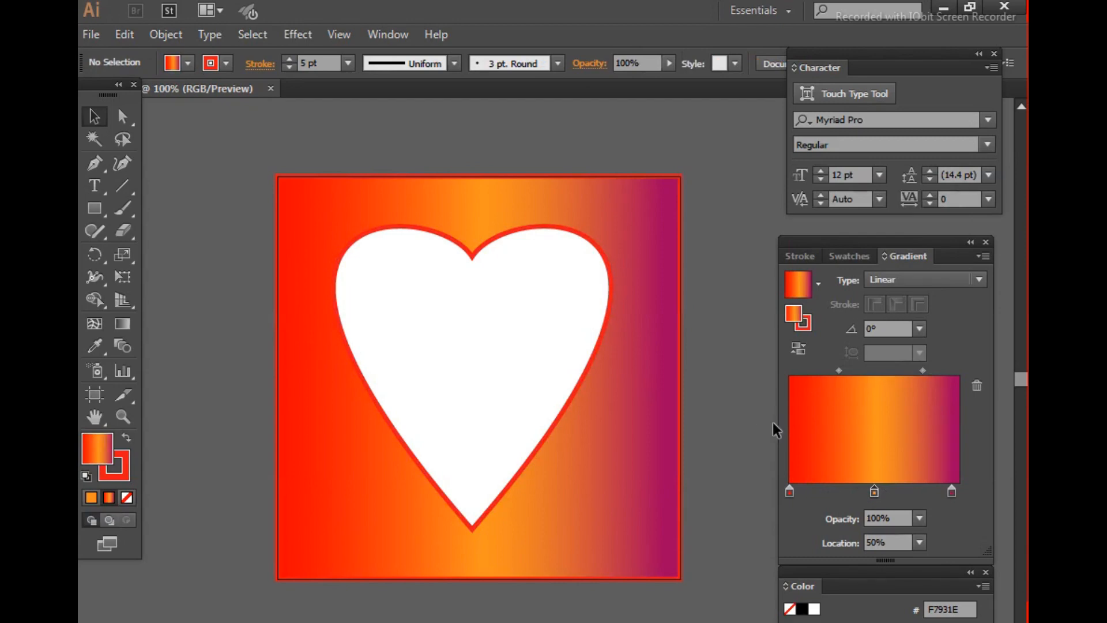
Set the heart's stroke weight to 10 pt, trying 9 pt first
click(590, 364)
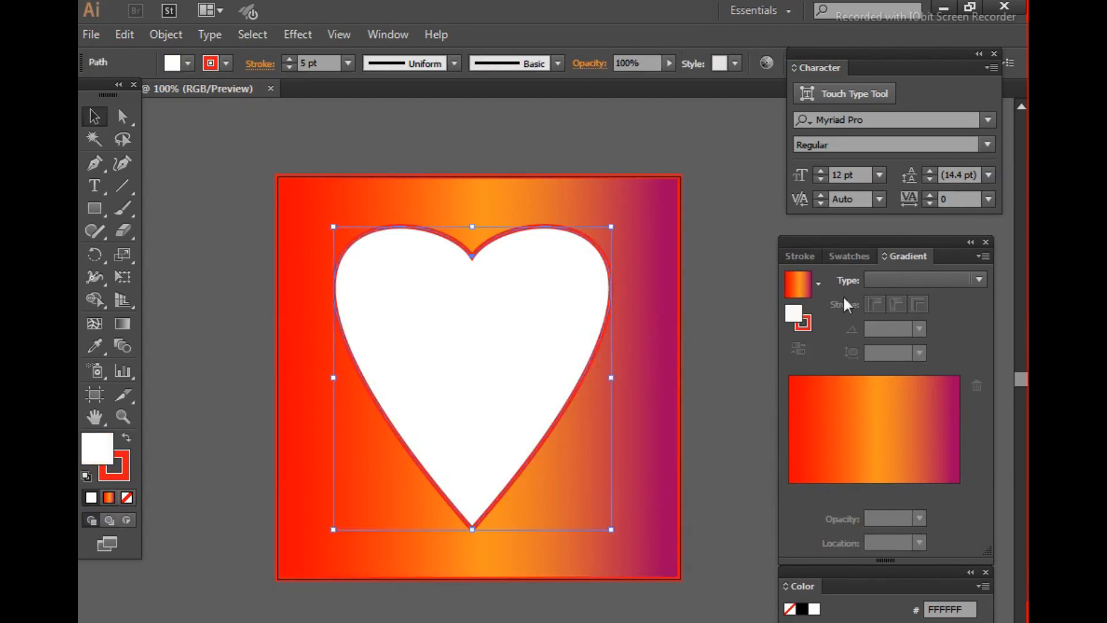
key(ctrl+F10)
click(913, 279)
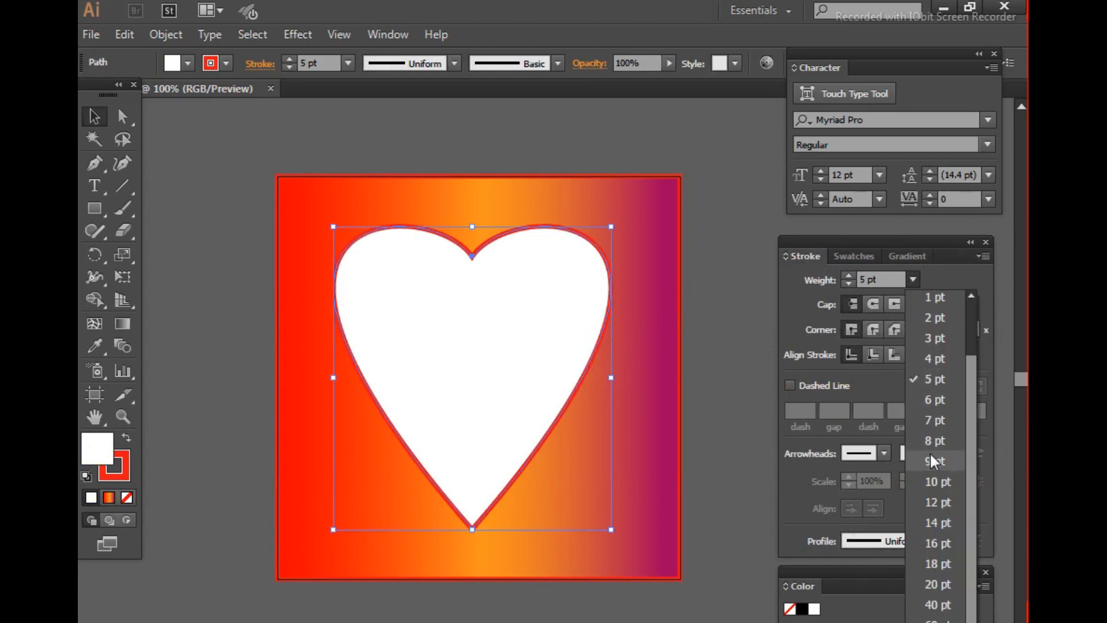
click(931, 457)
click(913, 279)
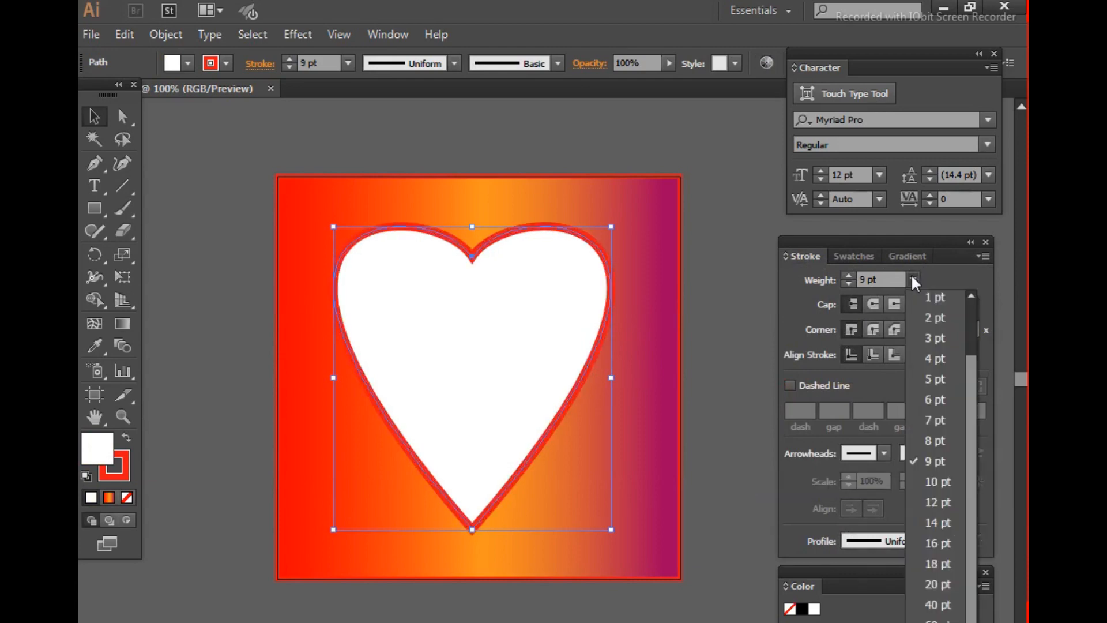
click(937, 474)
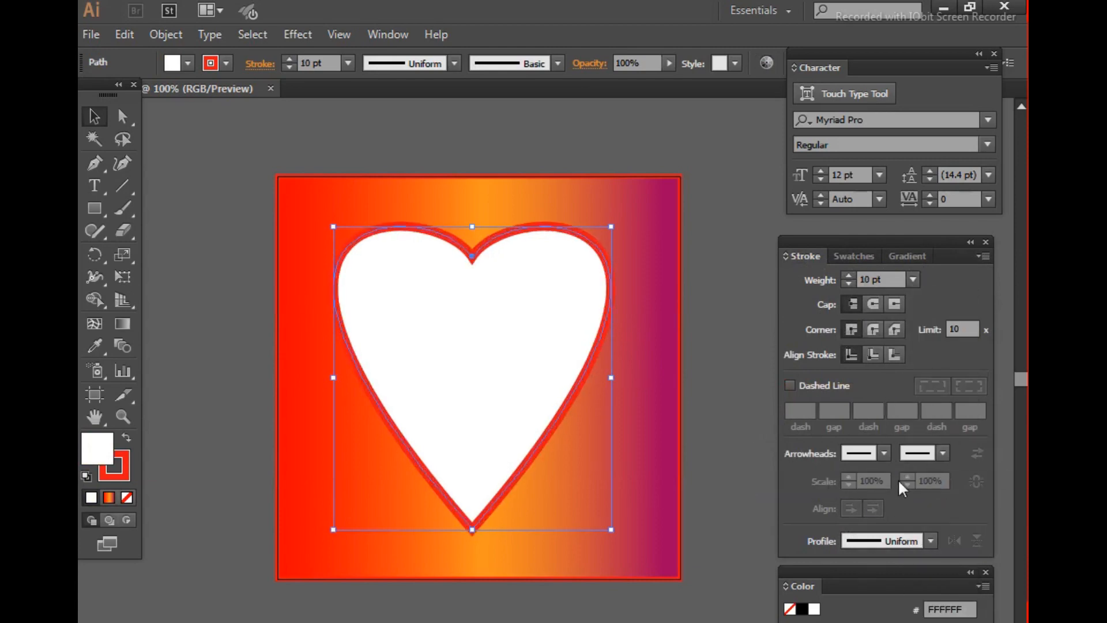
drag(879, 591, 878, 571)
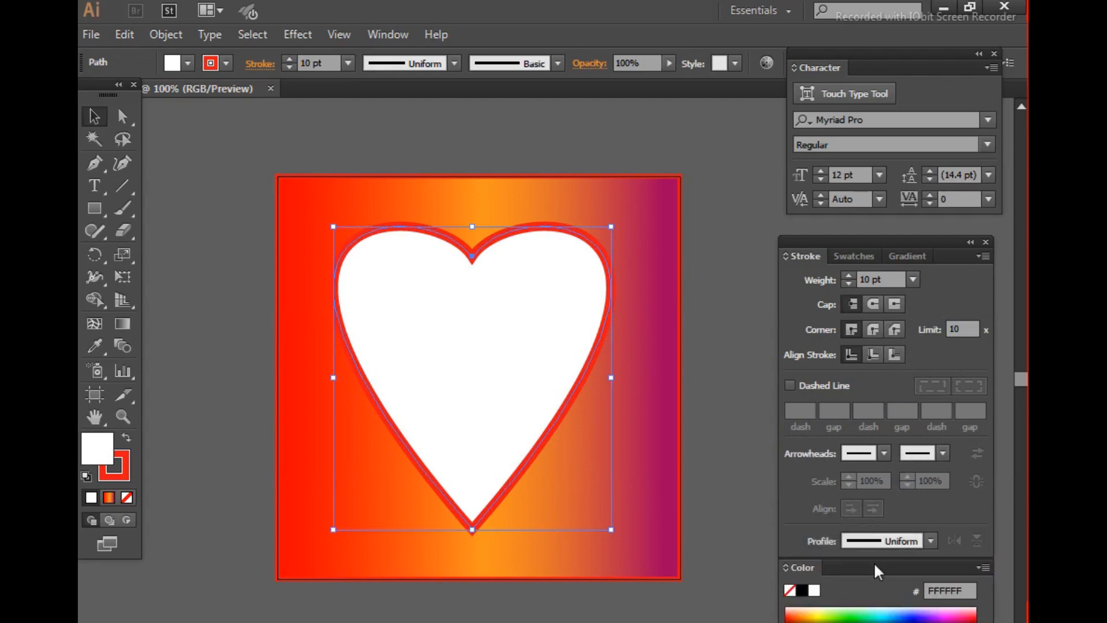
click(828, 613)
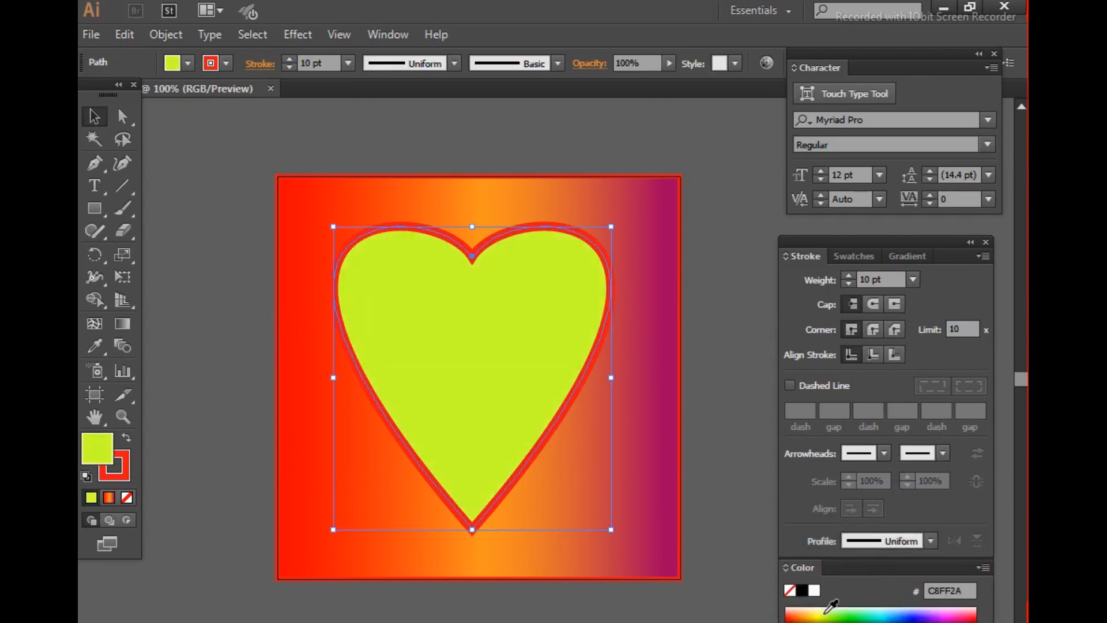
click(868, 606)
Change the heart's stroke colour to yellow (F4E30C) and deselect the heart
double_click(124, 467)
click(865, 489)
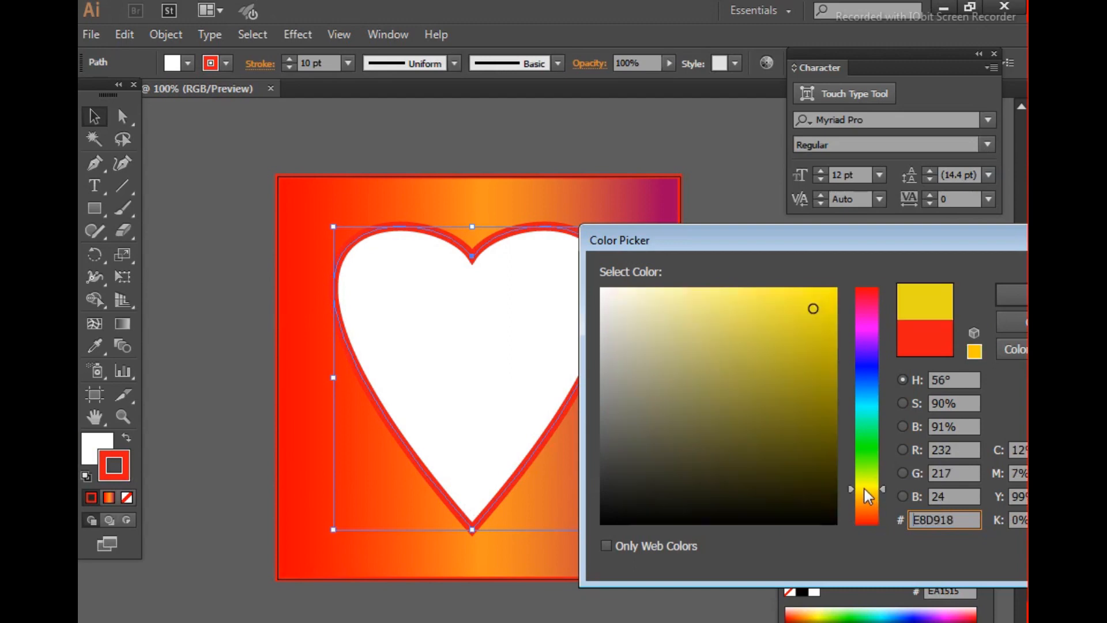
click(827, 297)
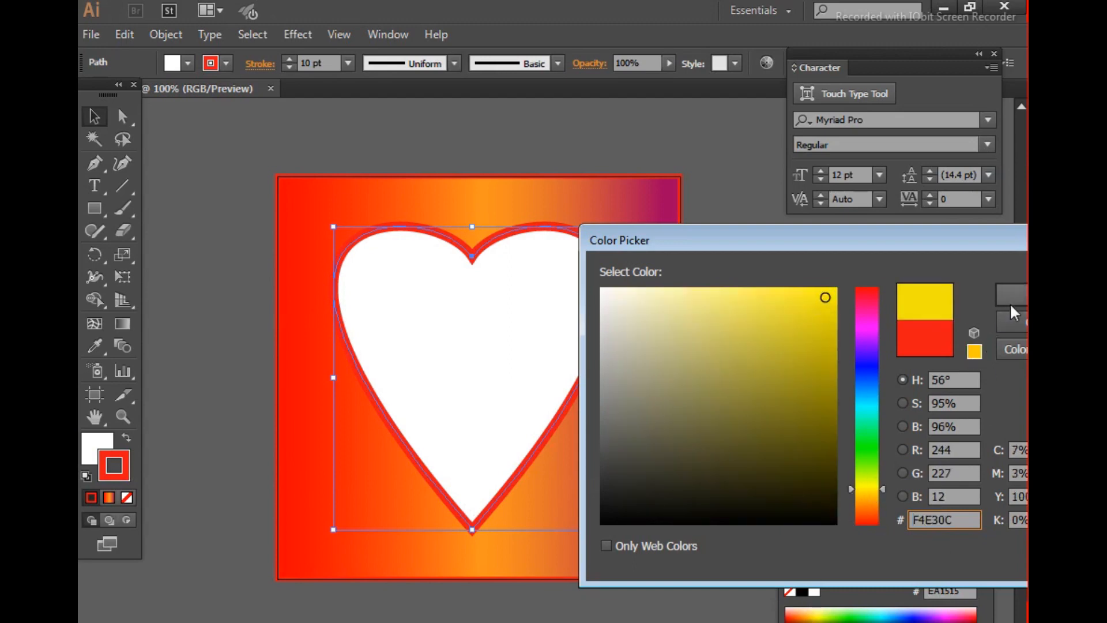
drag(959, 240, 932, 227)
click(1004, 281)
click(727, 335)
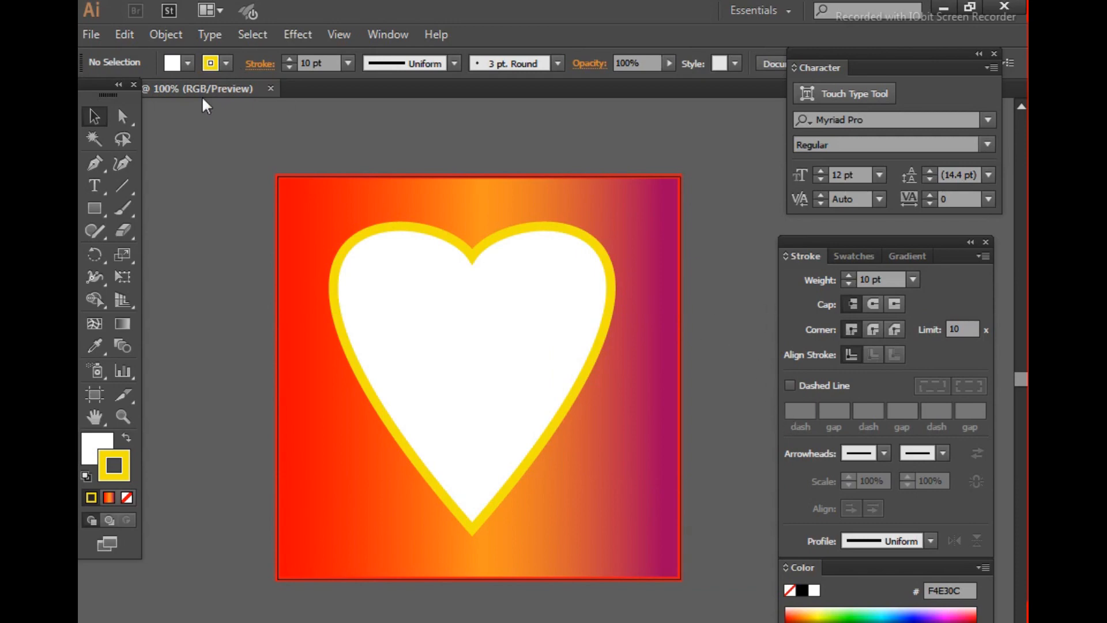
Start opening a file and browse the Videos and Pictures libraries for a portrait photo
click(94, 32)
click(116, 99)
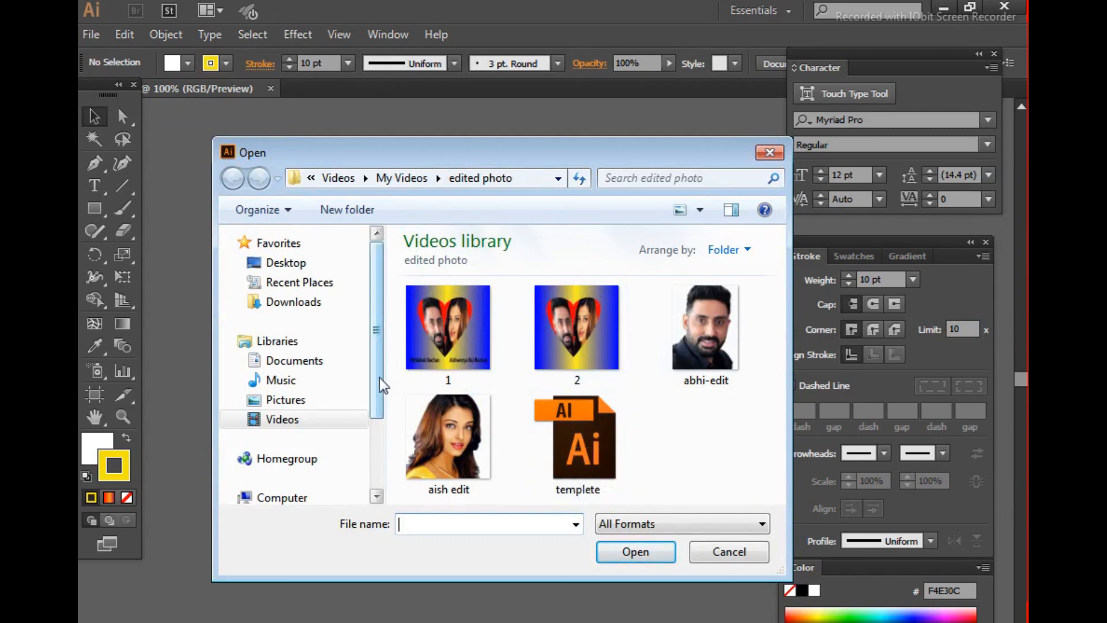
scroll(379, 404, down, 3)
click(284, 332)
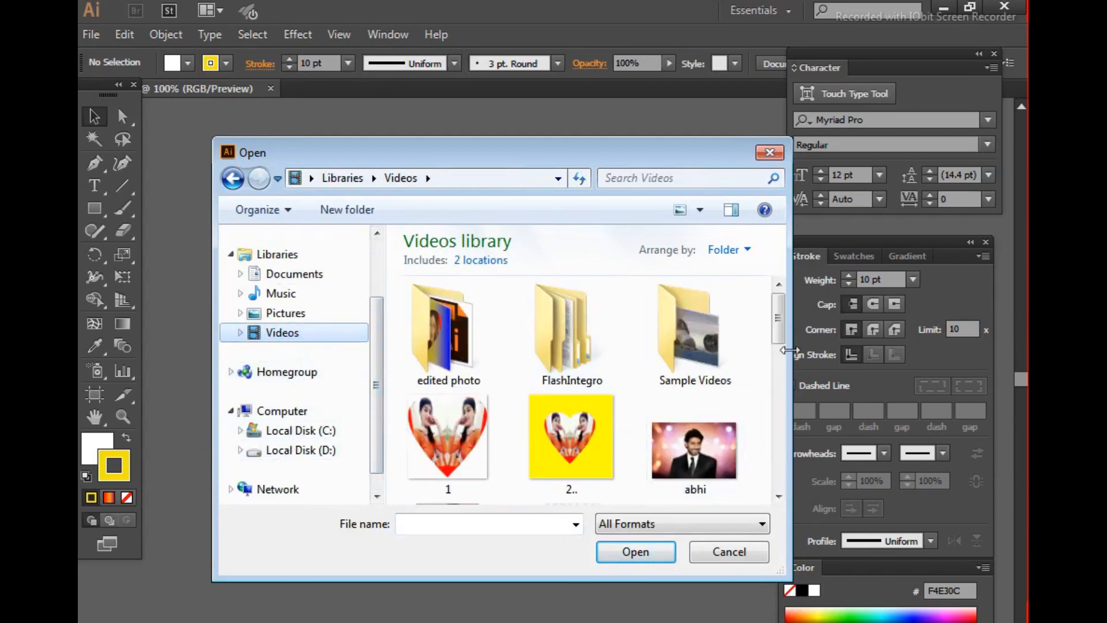
scroll(780, 349, down, 2)
drag(782, 353, 780, 424)
click(304, 317)
Limit the file list to JPEG and open the aish image from the Videos library
click(731, 530)
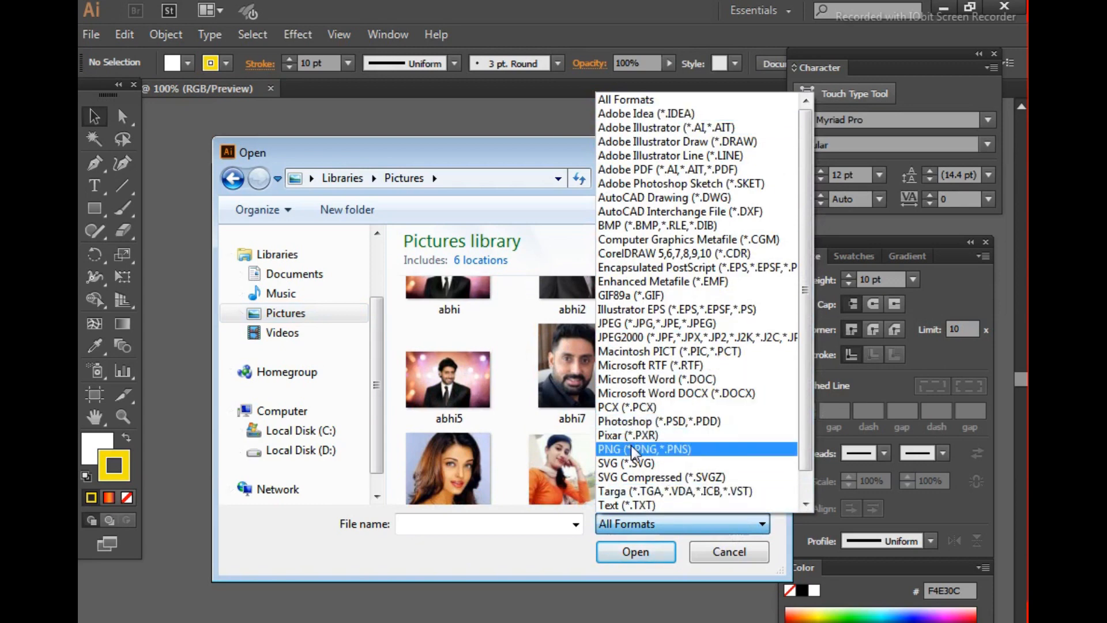
click(663, 323)
drag(776, 313, 769, 352)
click(283, 333)
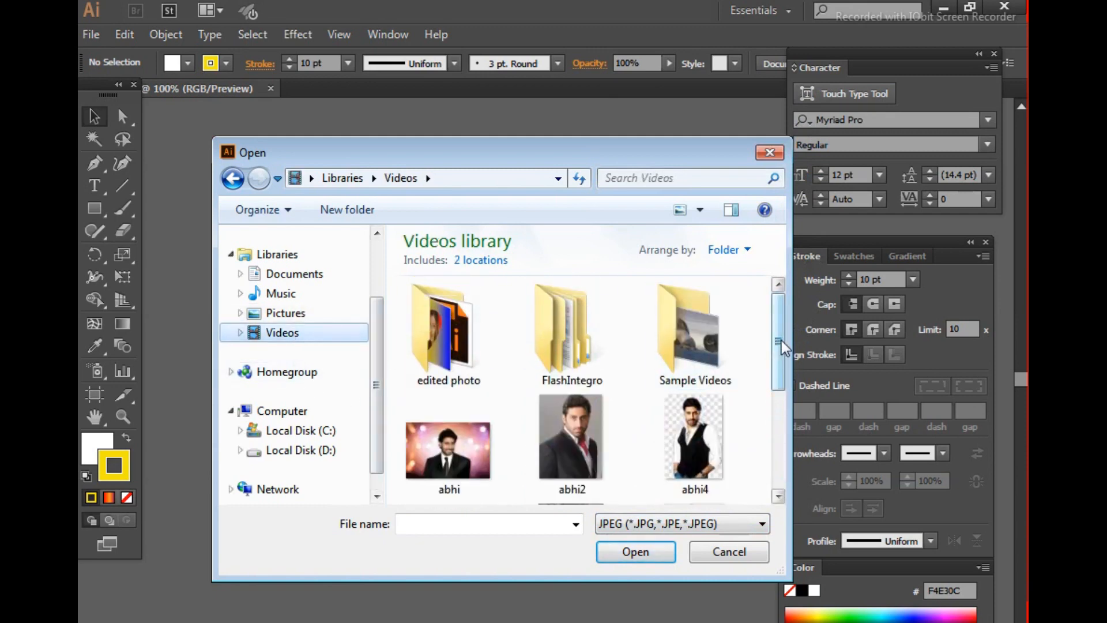
scroll(680, 334, down, 5)
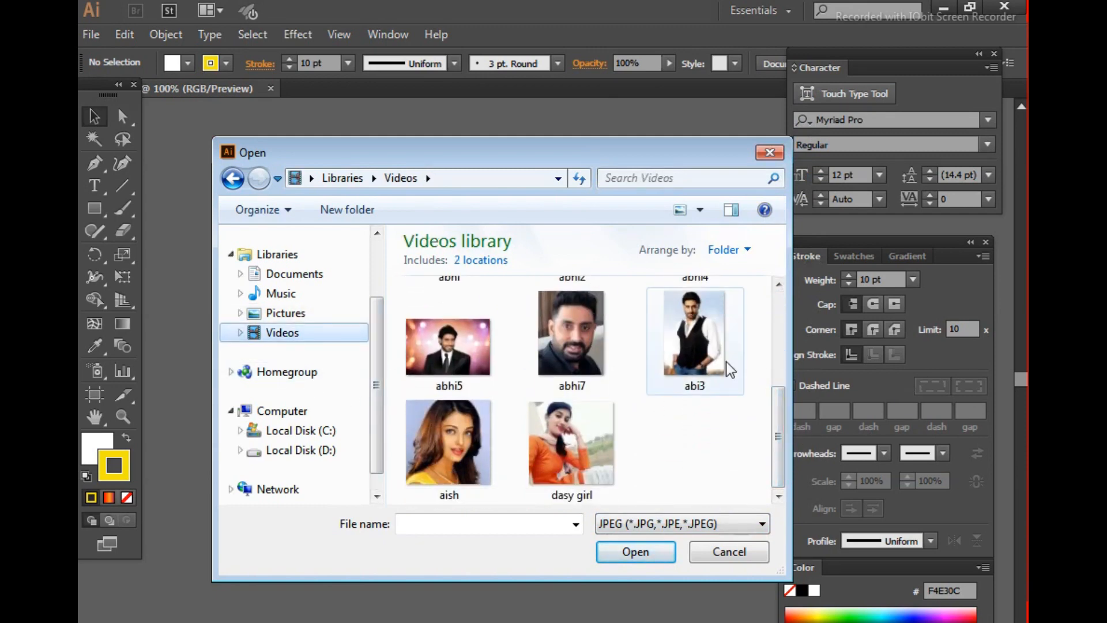
click(479, 444)
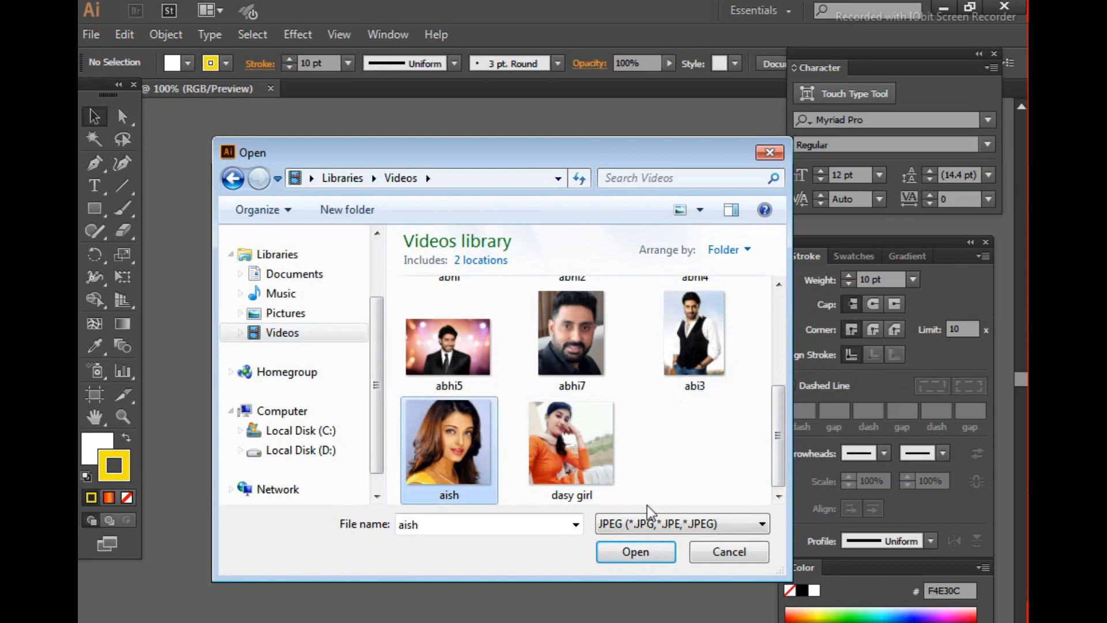
click(648, 560)
Bring the aish.jpg portrait into the heart document, stretch it to cover the heart and send it backward behind the heart
drag(567, 344, 492, 342)
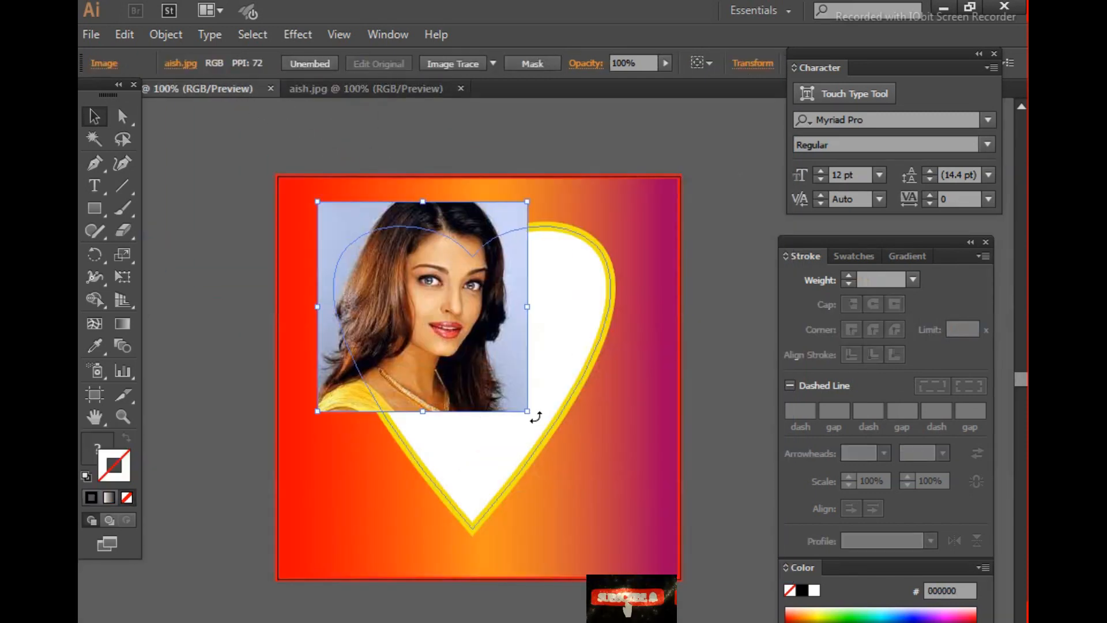
drag(536, 417, 634, 545)
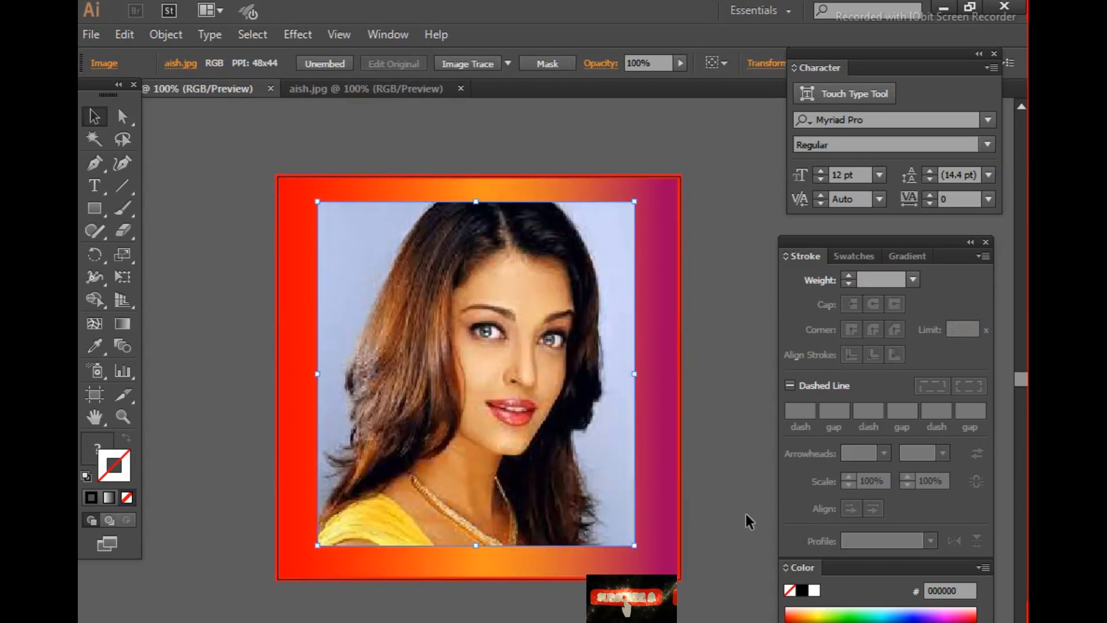
key(ctrl+bracketleft)
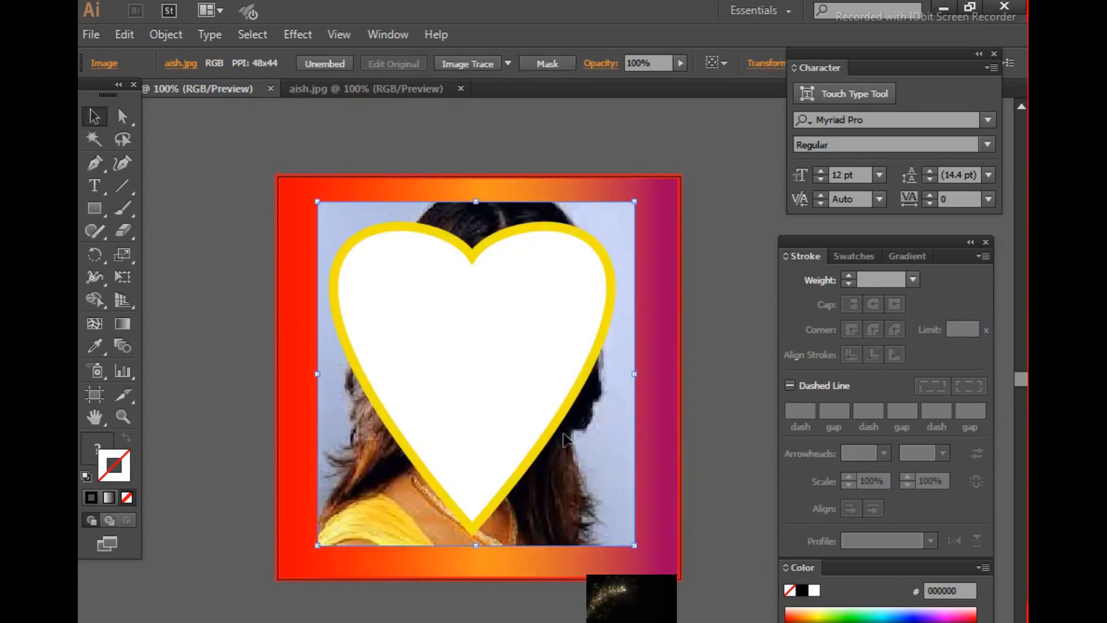
Select the heart, the portrait and the background rectangle together and make a clipping mask with the heart shape
click(503, 360)
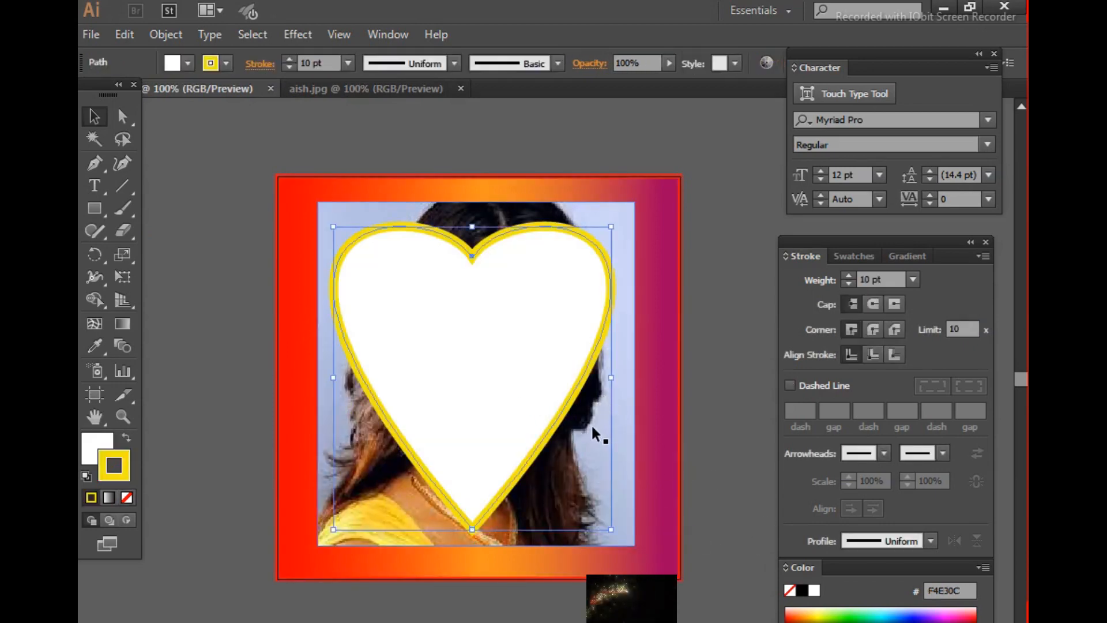
key(ctrl+shift+b)
key(ctrl+shift+b)
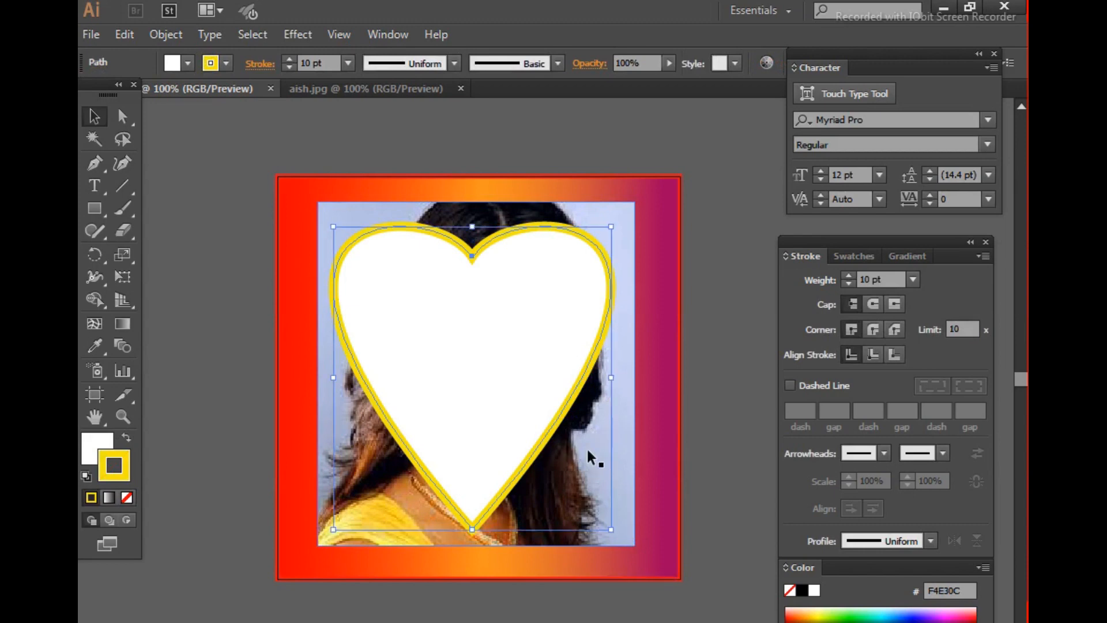
drag(250, 145, 742, 594)
right_click(525, 355)
click(605, 459)
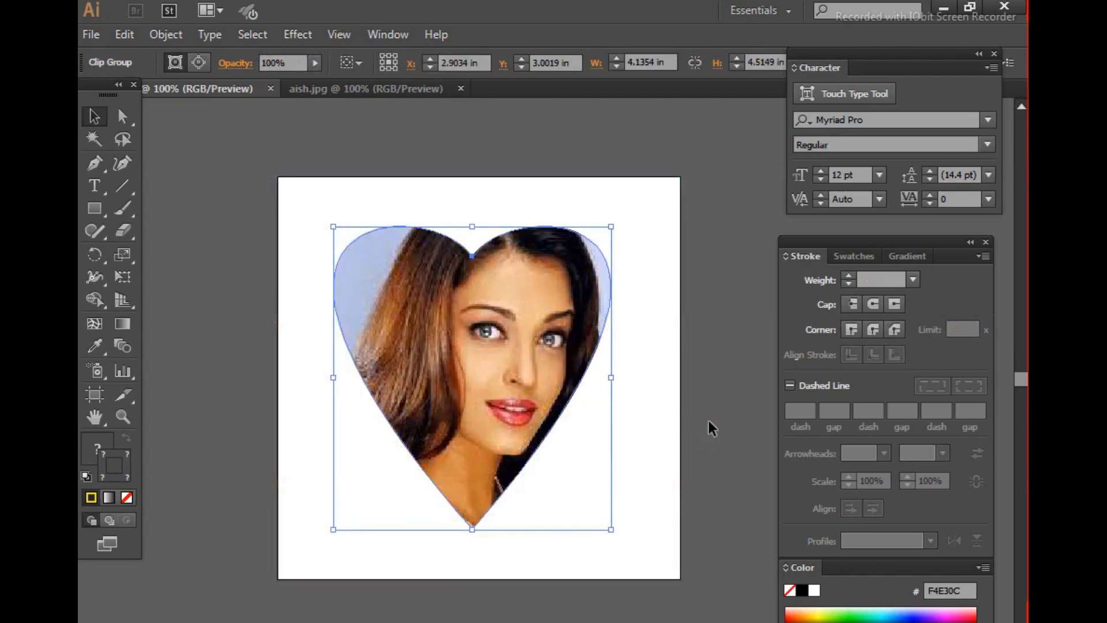
Undo the clipping mask and the portrait's send-backward change, leaving the portrait selected in front of the heart
key(ctrl+z)
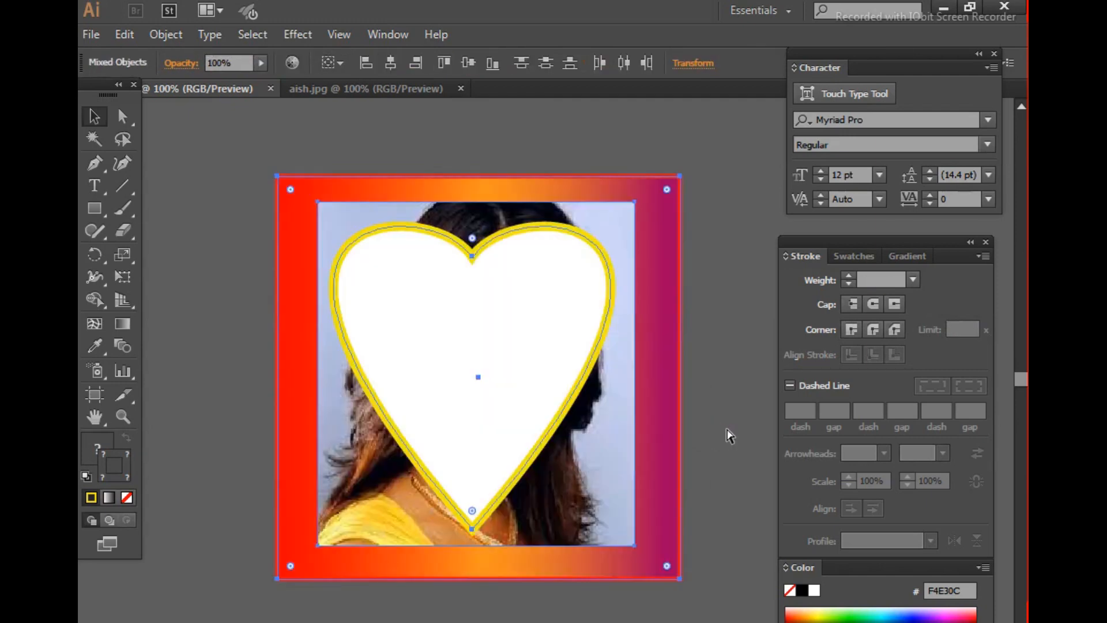
key(ctrl+z)
click(497, 361)
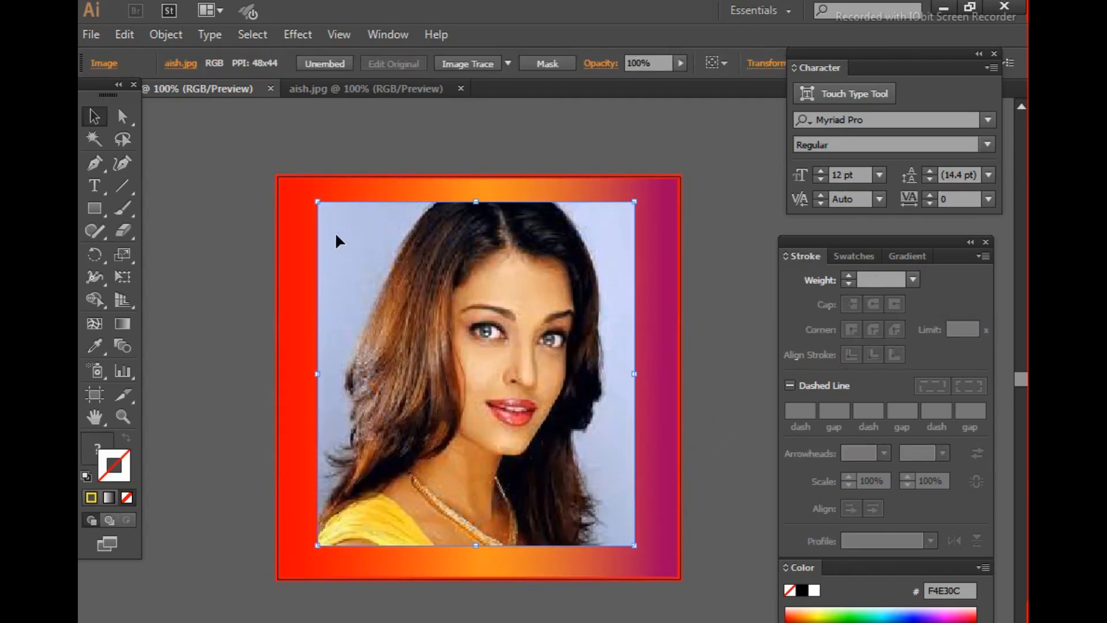
Lock the gradient background rectangle so it stays out of further selections
click(610, 188)
click(165, 35)
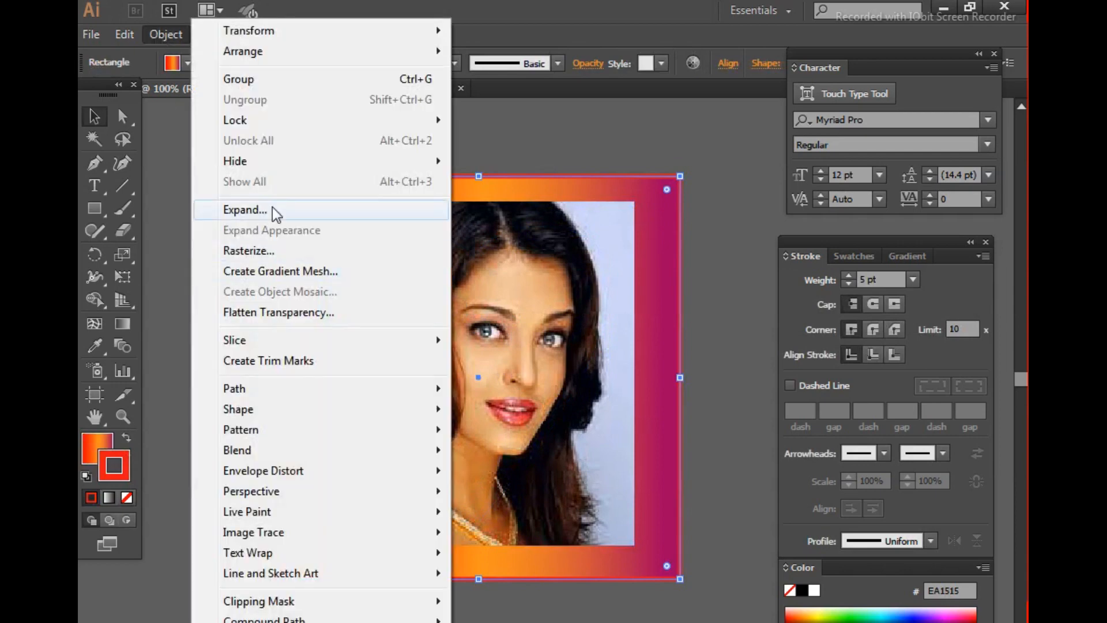
mouse_move(289, 118)
click(505, 116)
Select the portrait and send it backward behind the yellow-outlined heart
click(545, 335)
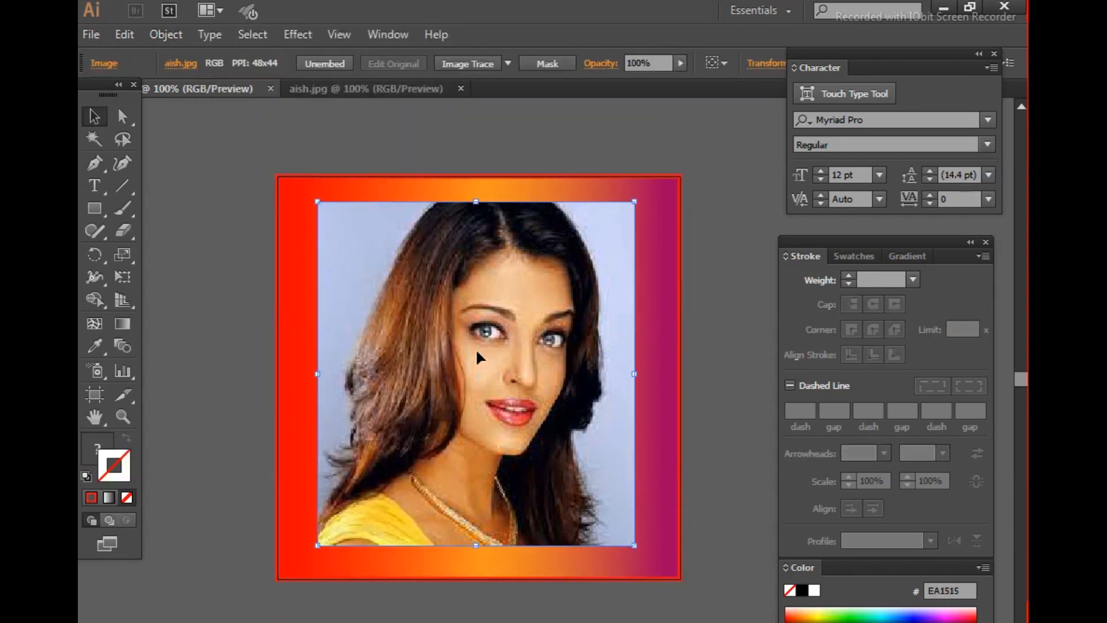
right_click(438, 273)
click(710, 361)
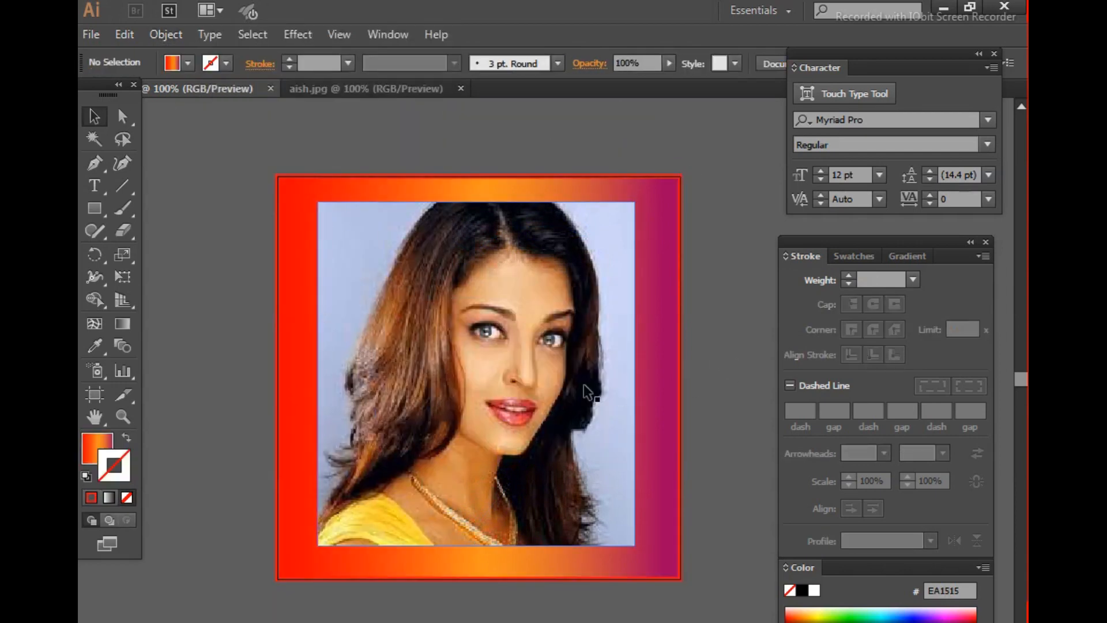
click(577, 346)
key(ctrl+[)
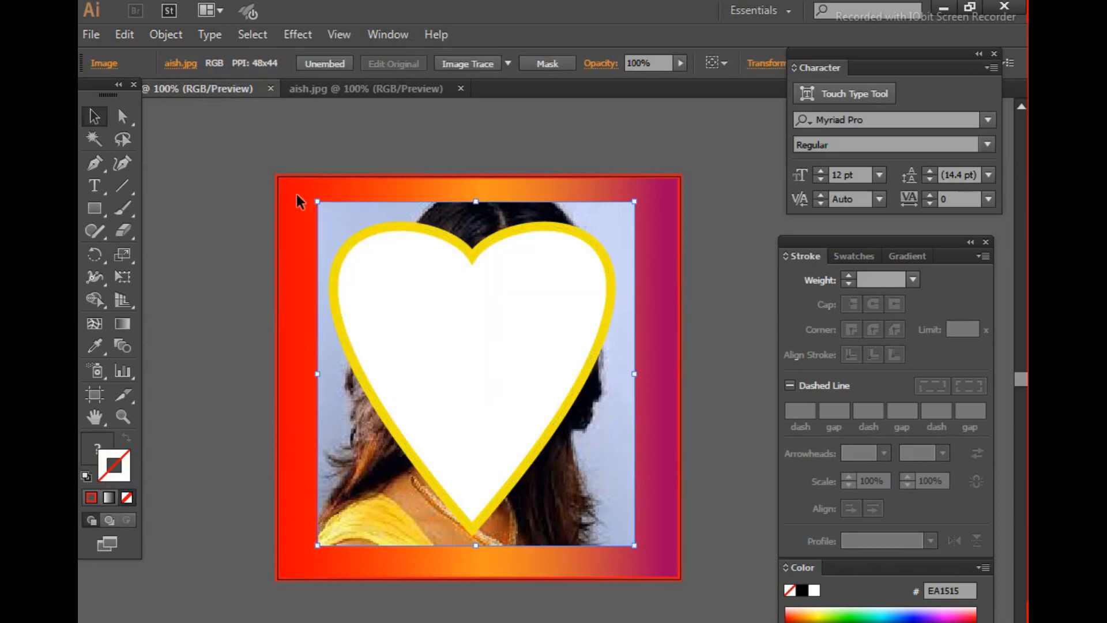
Select the heart and the portrait together and make a clipping mask with the heart shape
drag(297, 193, 661, 557)
right_click(661, 557)
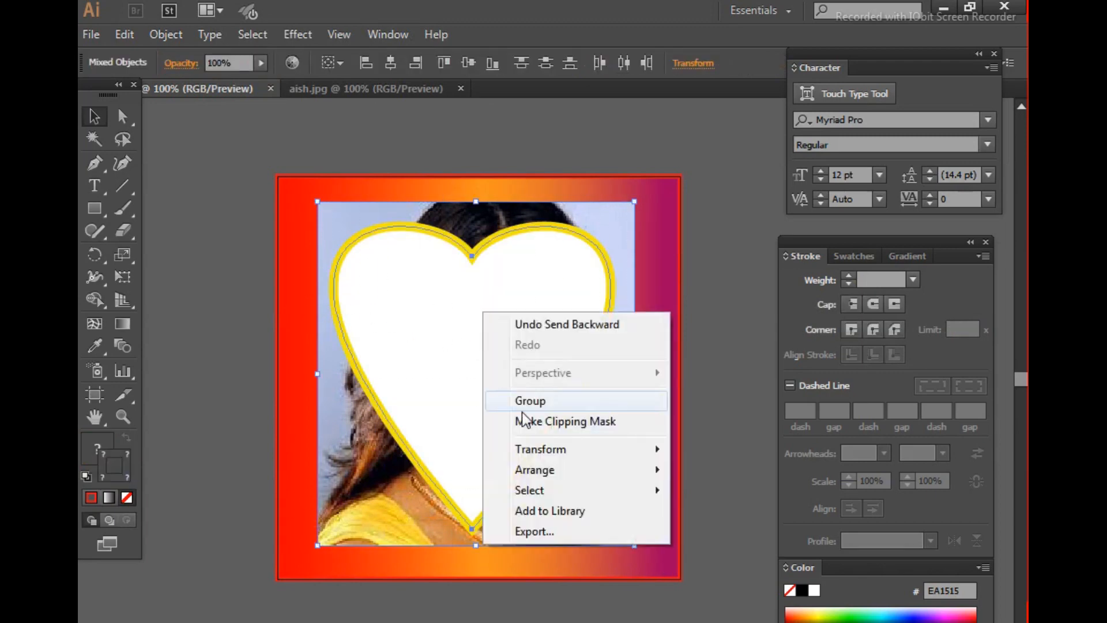
click(525, 421)
click(728, 356)
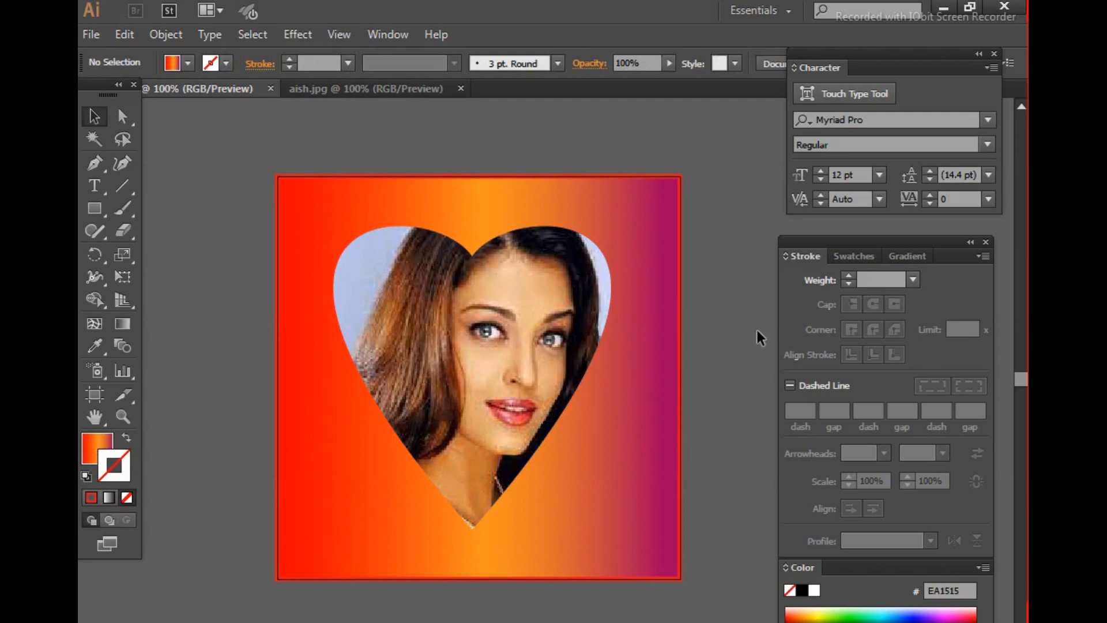
Undo the clipping mask and the portrait edits before it, back to the plain white heart on the gradient background
key(ctrl+z)
key(ctrl+z)
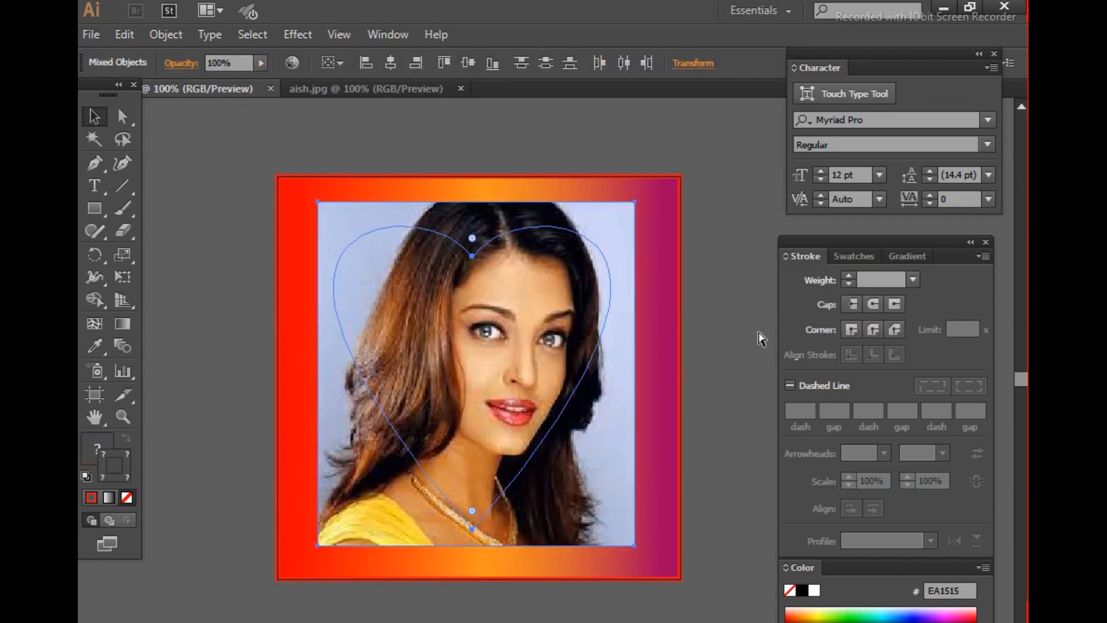
key(ctrl+z)
key(ctrl+z)
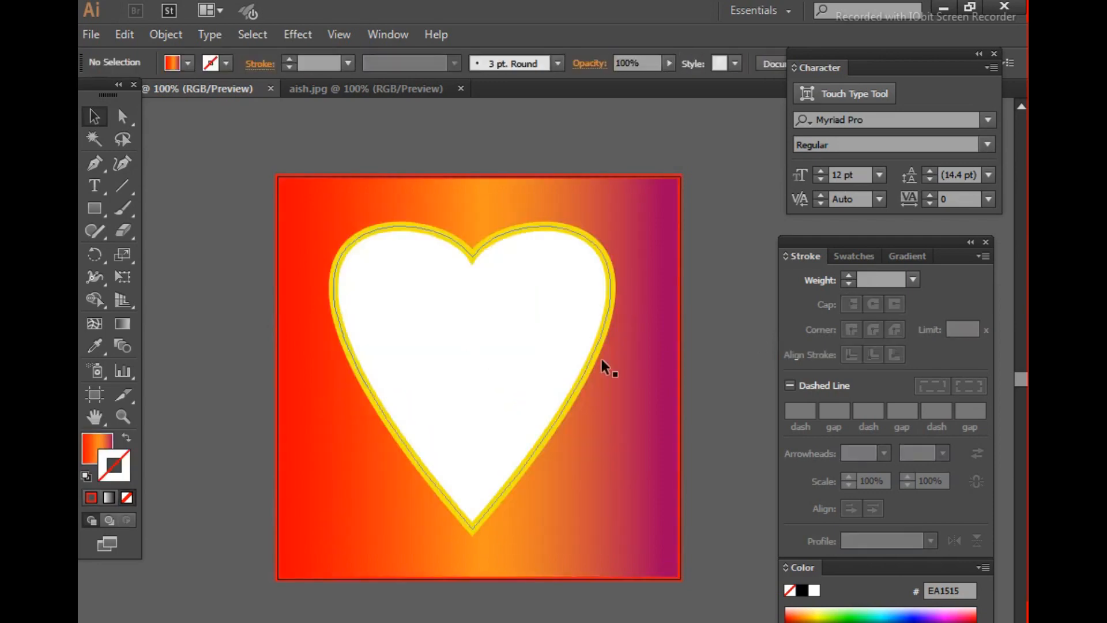